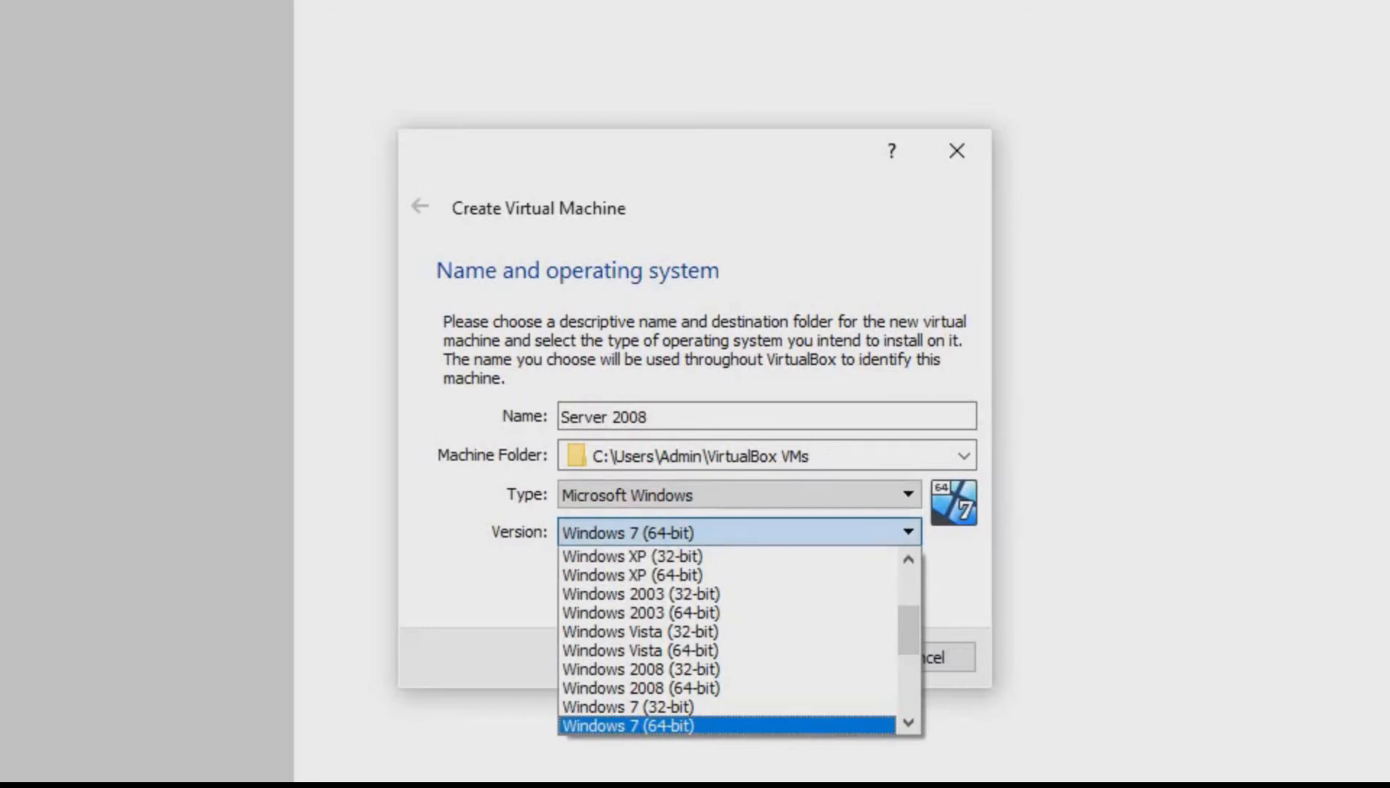
Set the new machine's version to Windows 2008 (32-bit) and accept the 1024 MB memory size
click(641, 688)
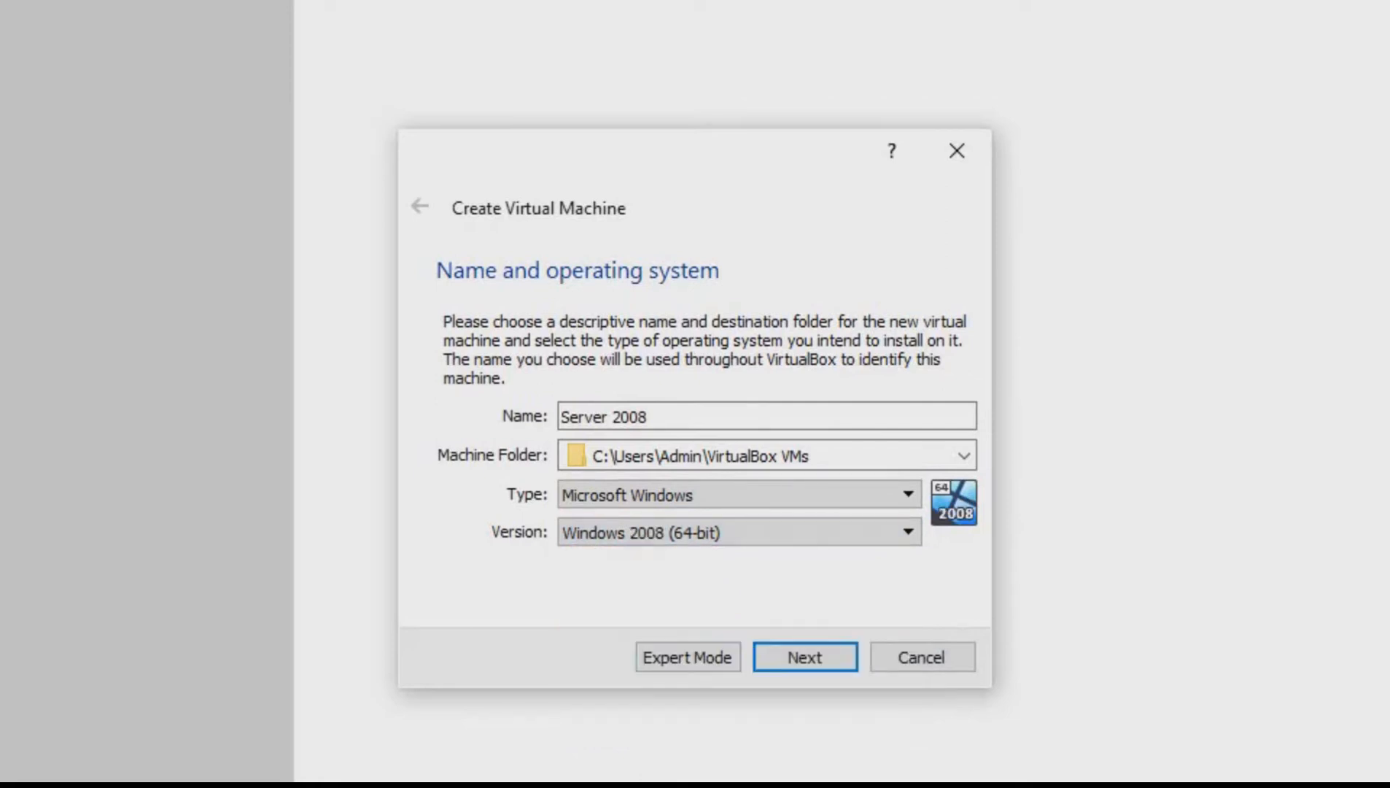
click(740, 532)
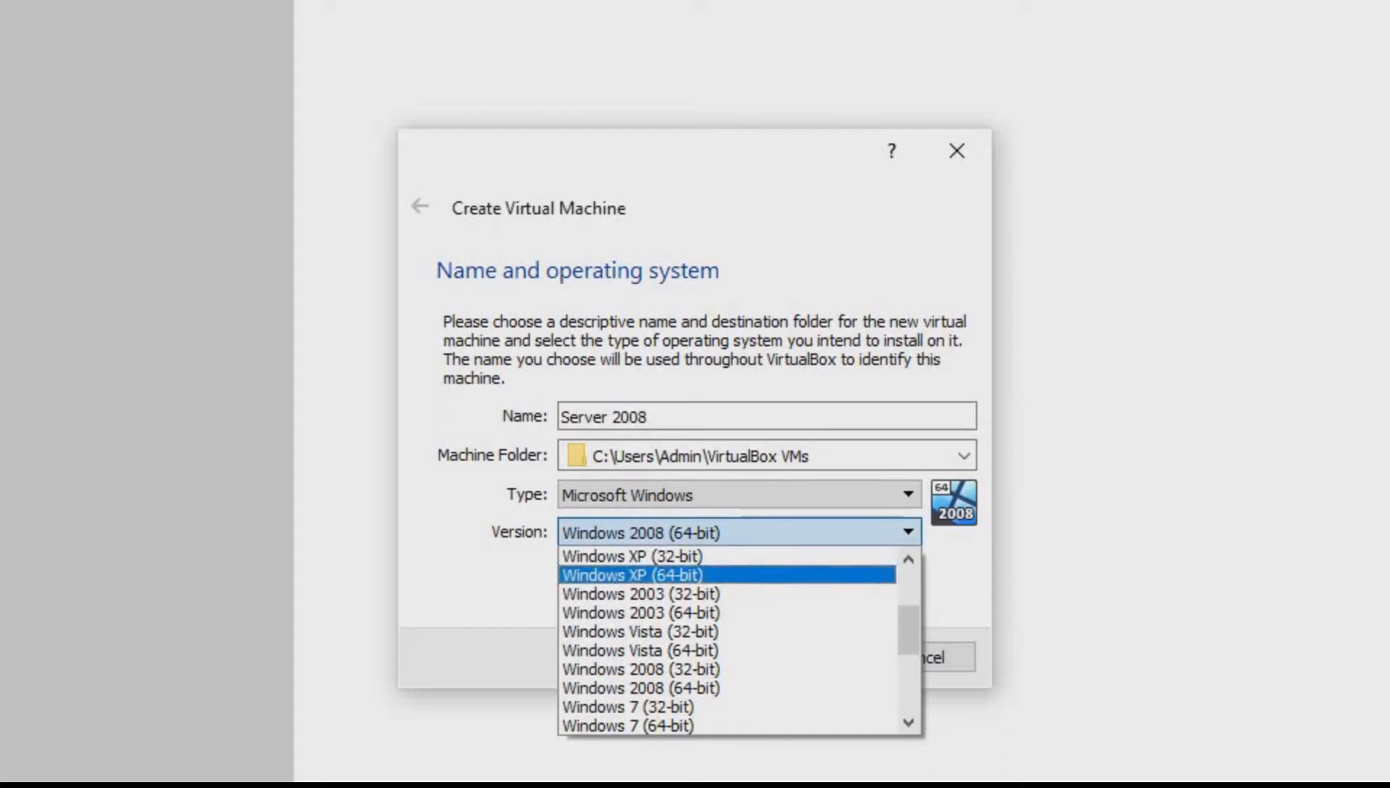
click(678, 669)
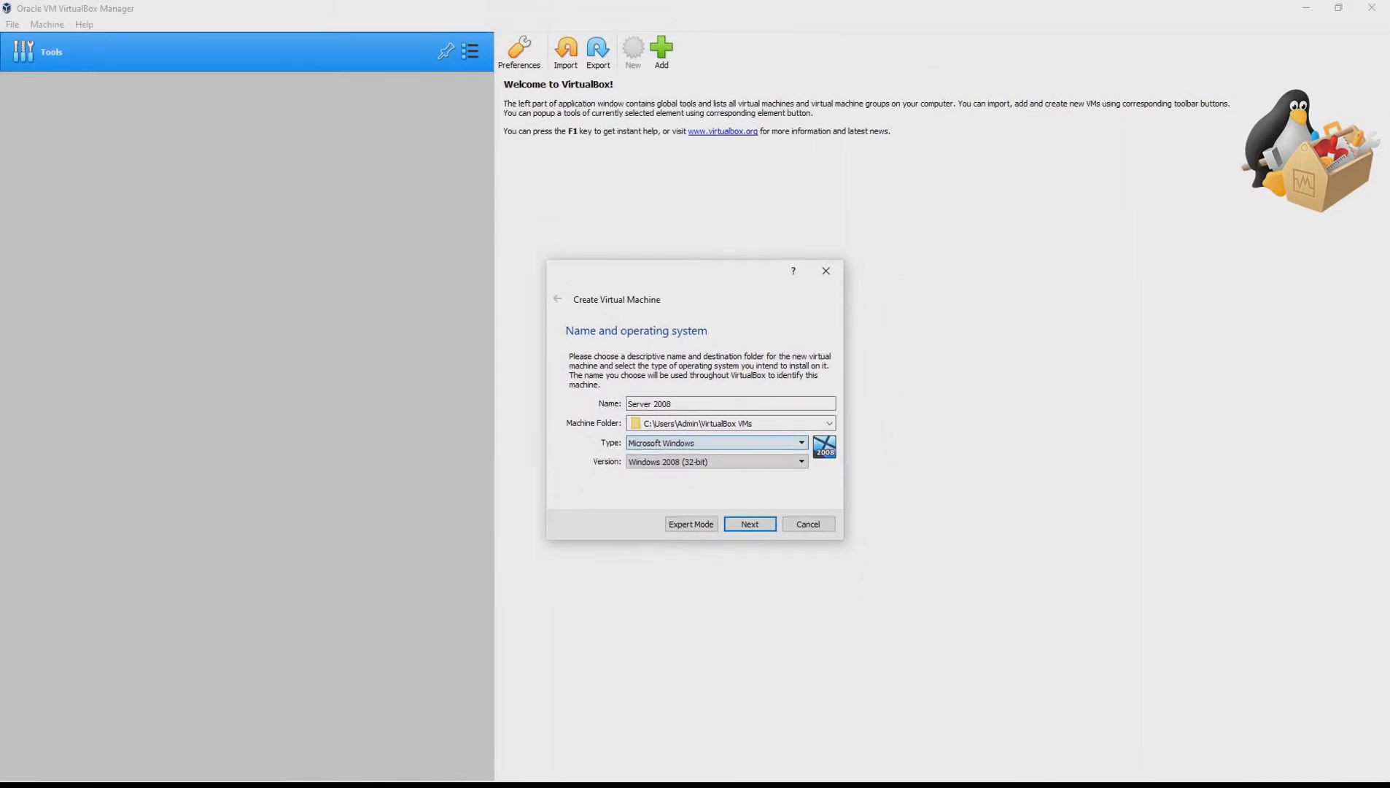
key(Return)
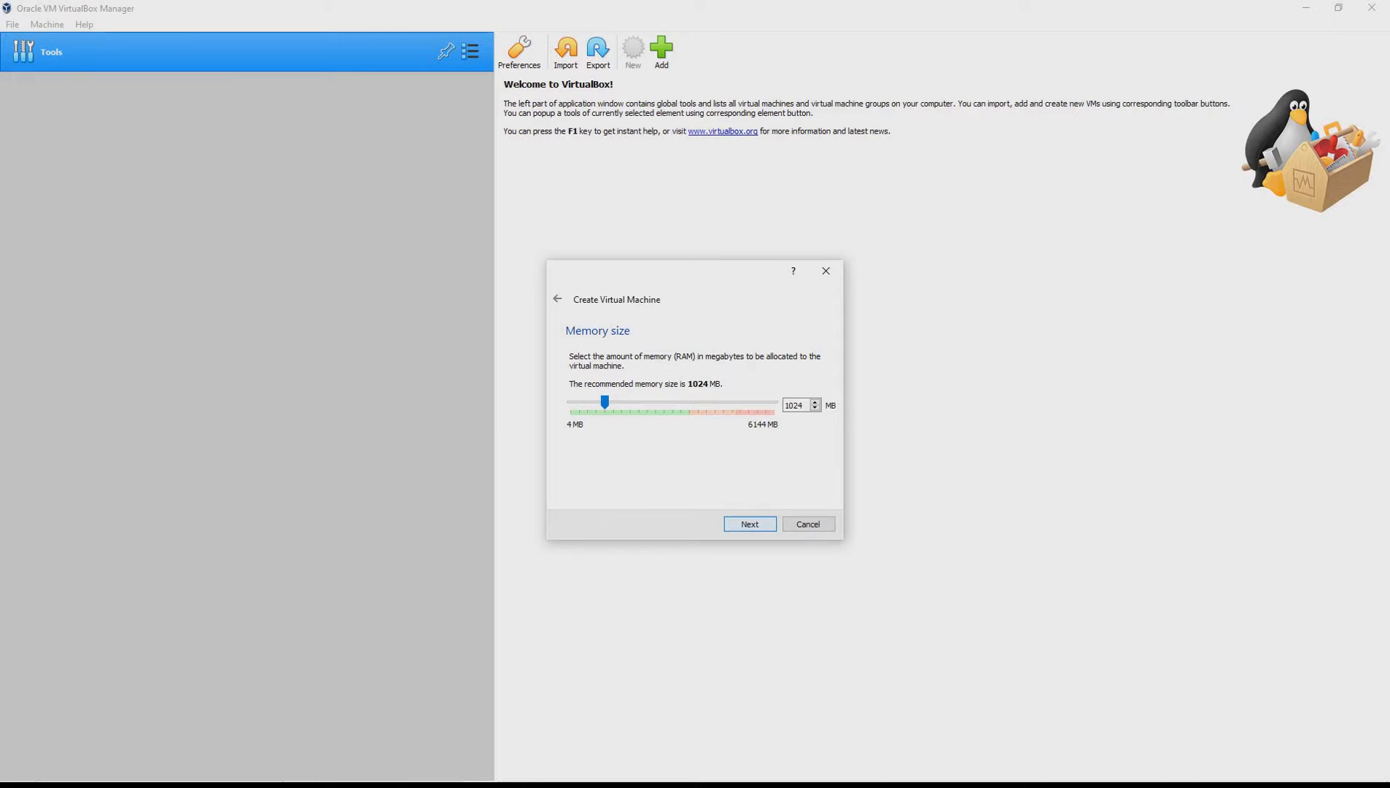
key(Return)
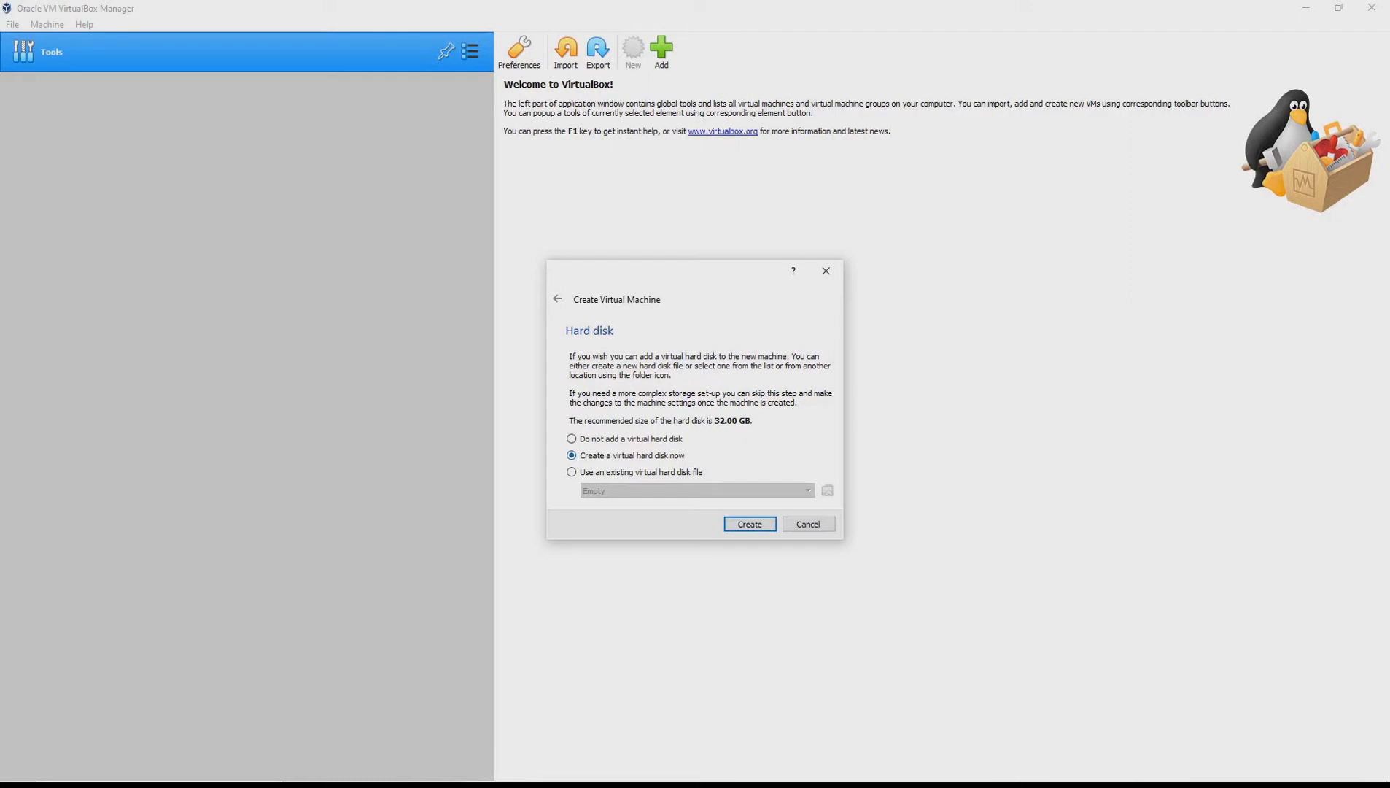
Create a new dynamically allocated VHD virtual hard disk of 32.00 GB for the Server 2008 machine
key(Return)
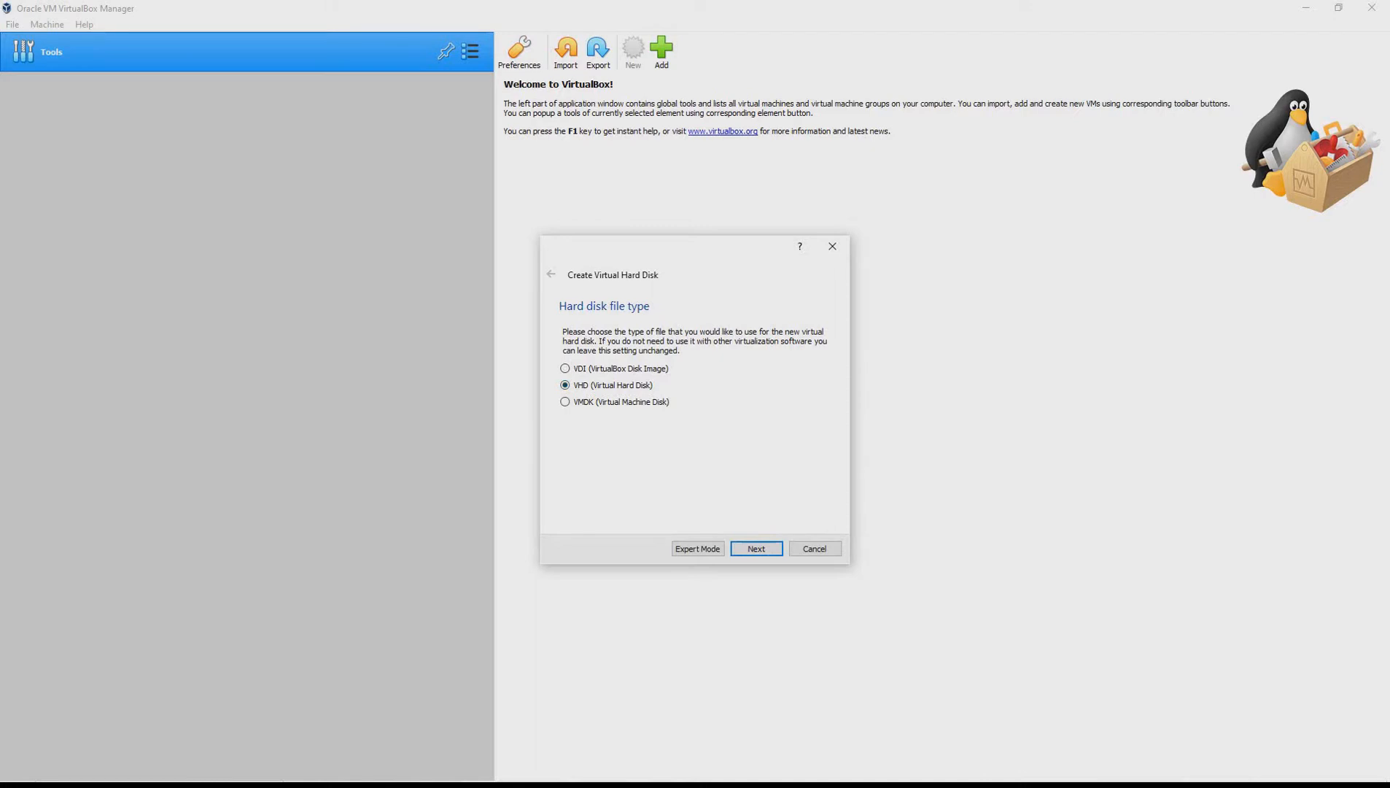
key(Return)
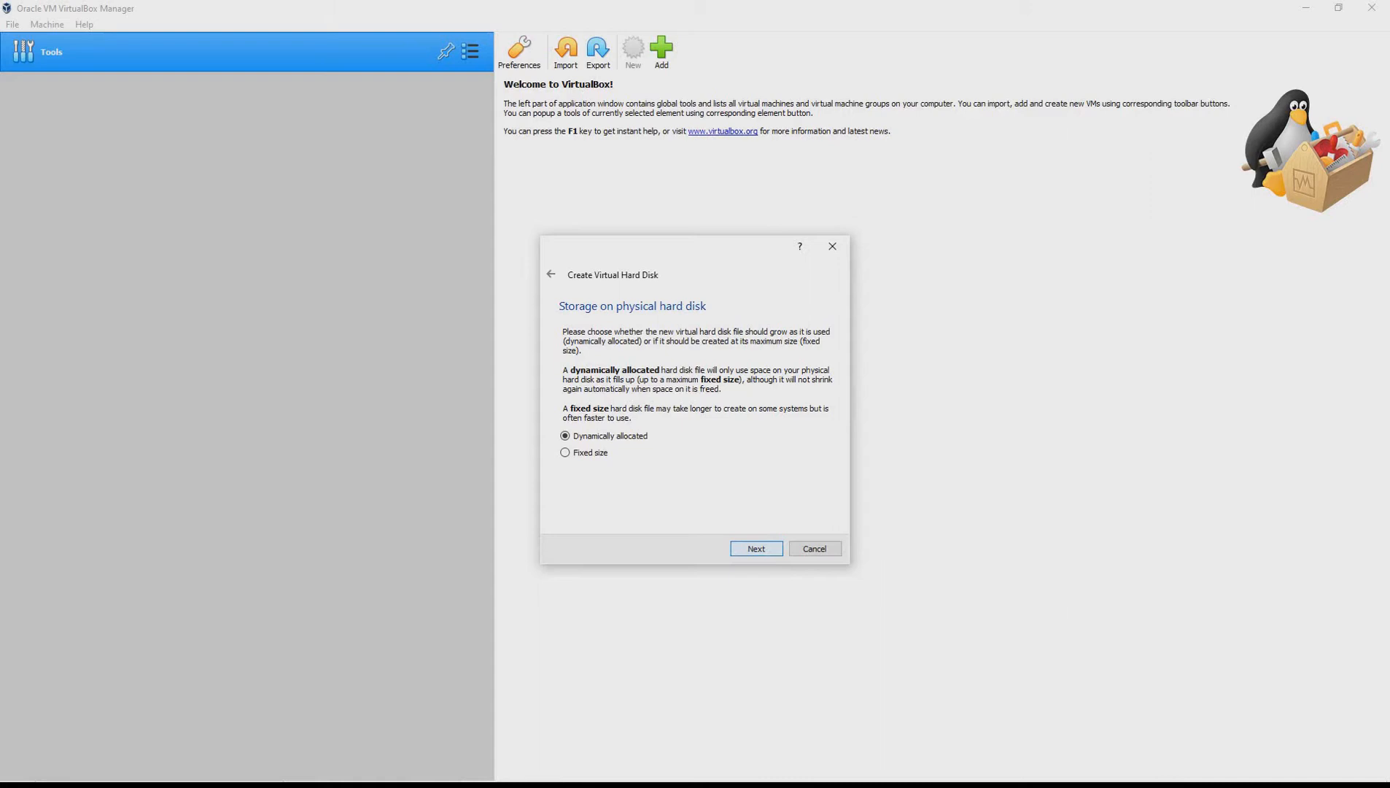
key(Return)
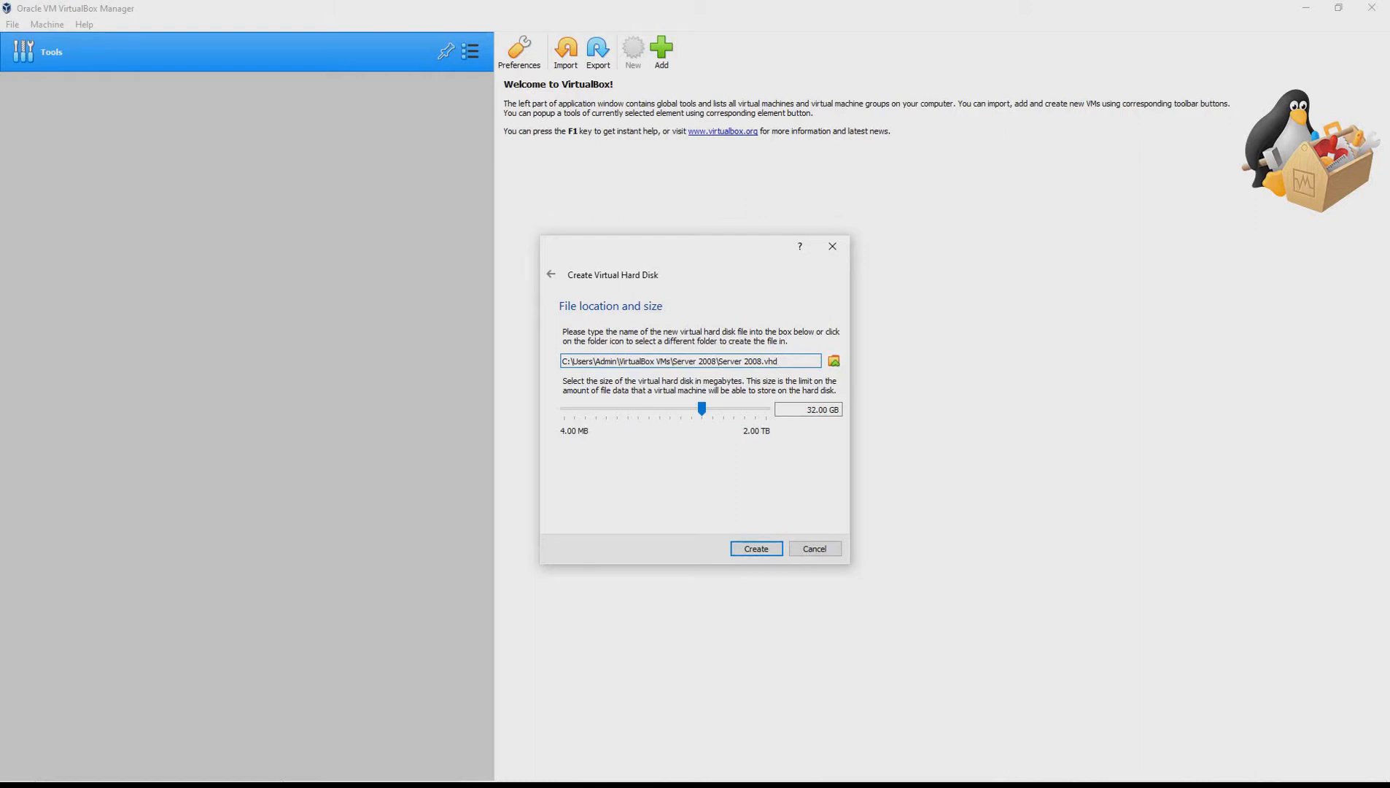
key(Return)
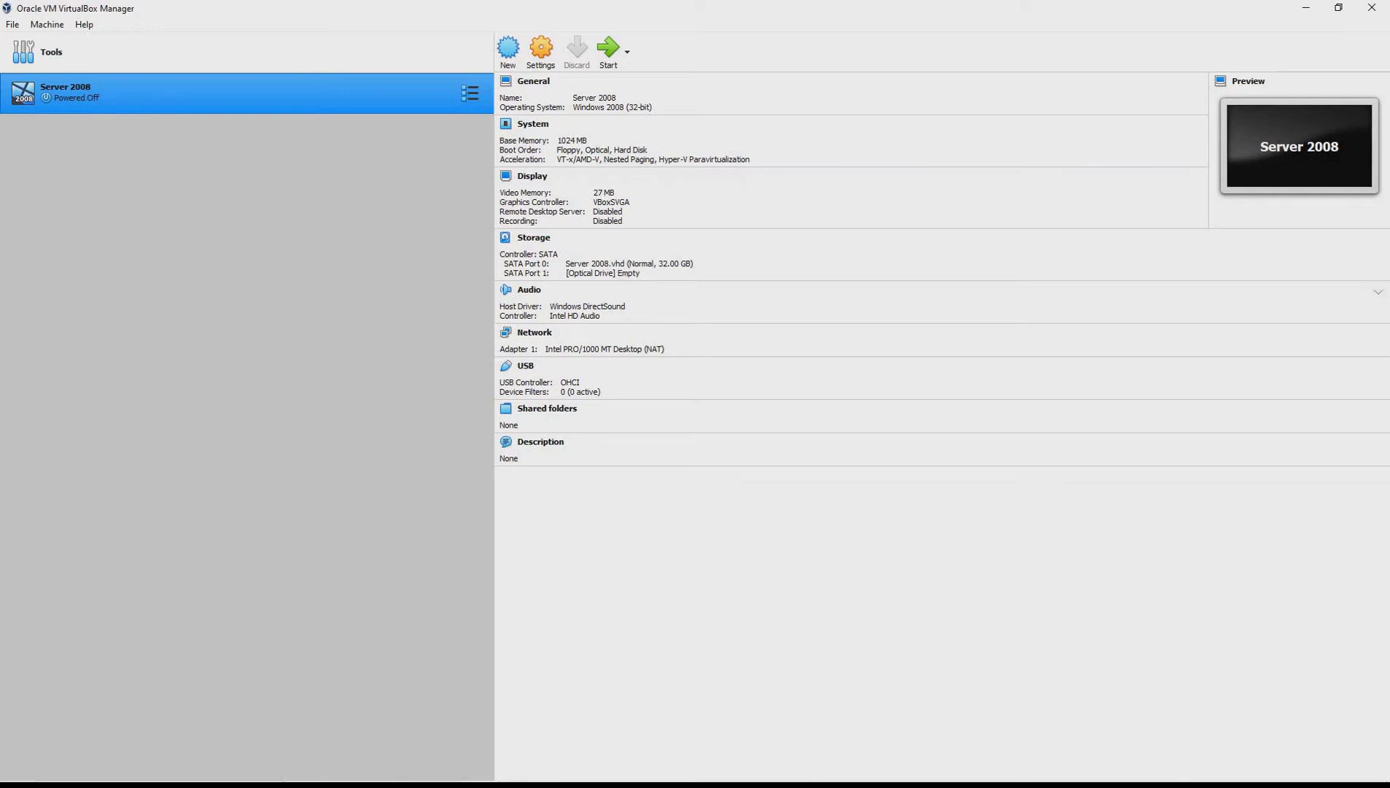
Start the Server 2008 machine with the 6001.18000.080118-1840_x86fre_Server_en-us disc image as its start-up disk
click(541, 52)
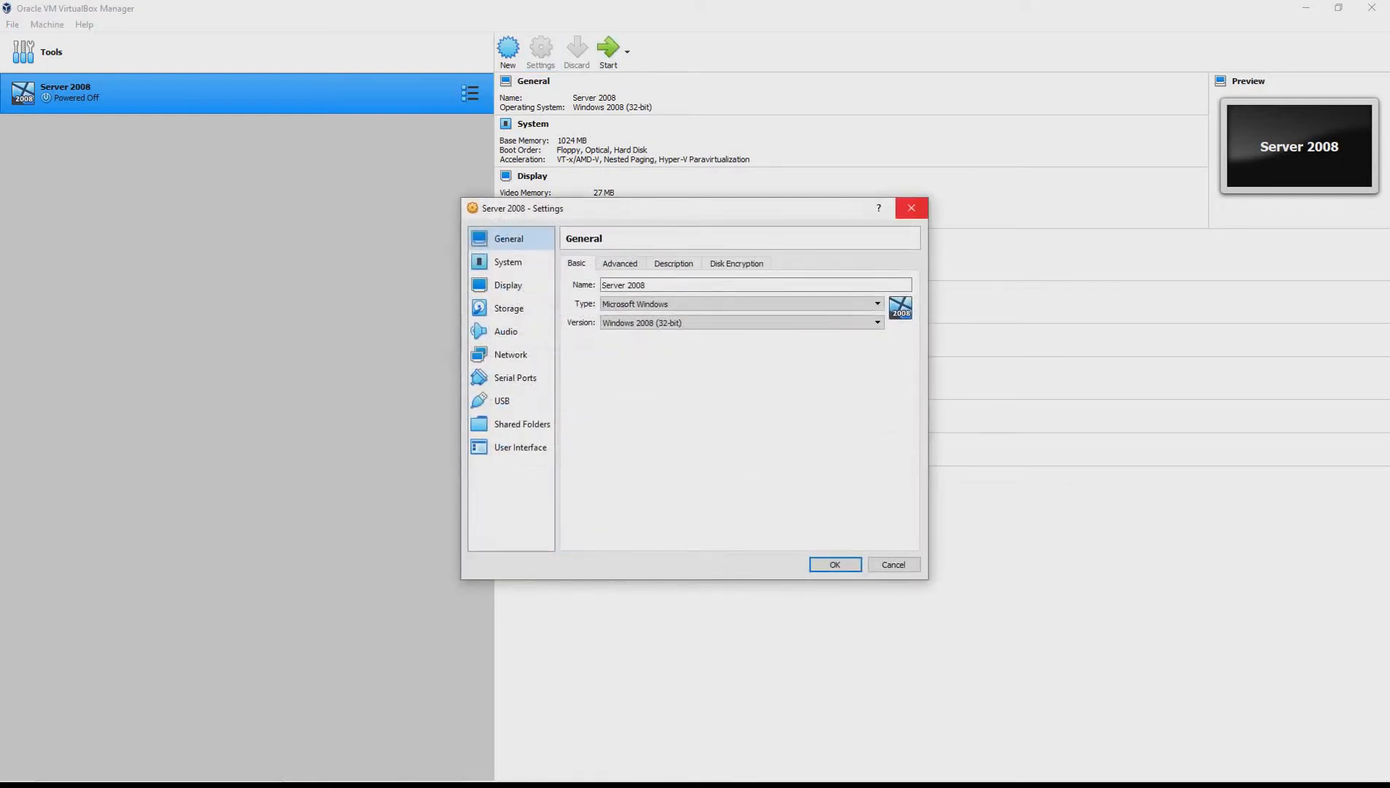
click(911, 208)
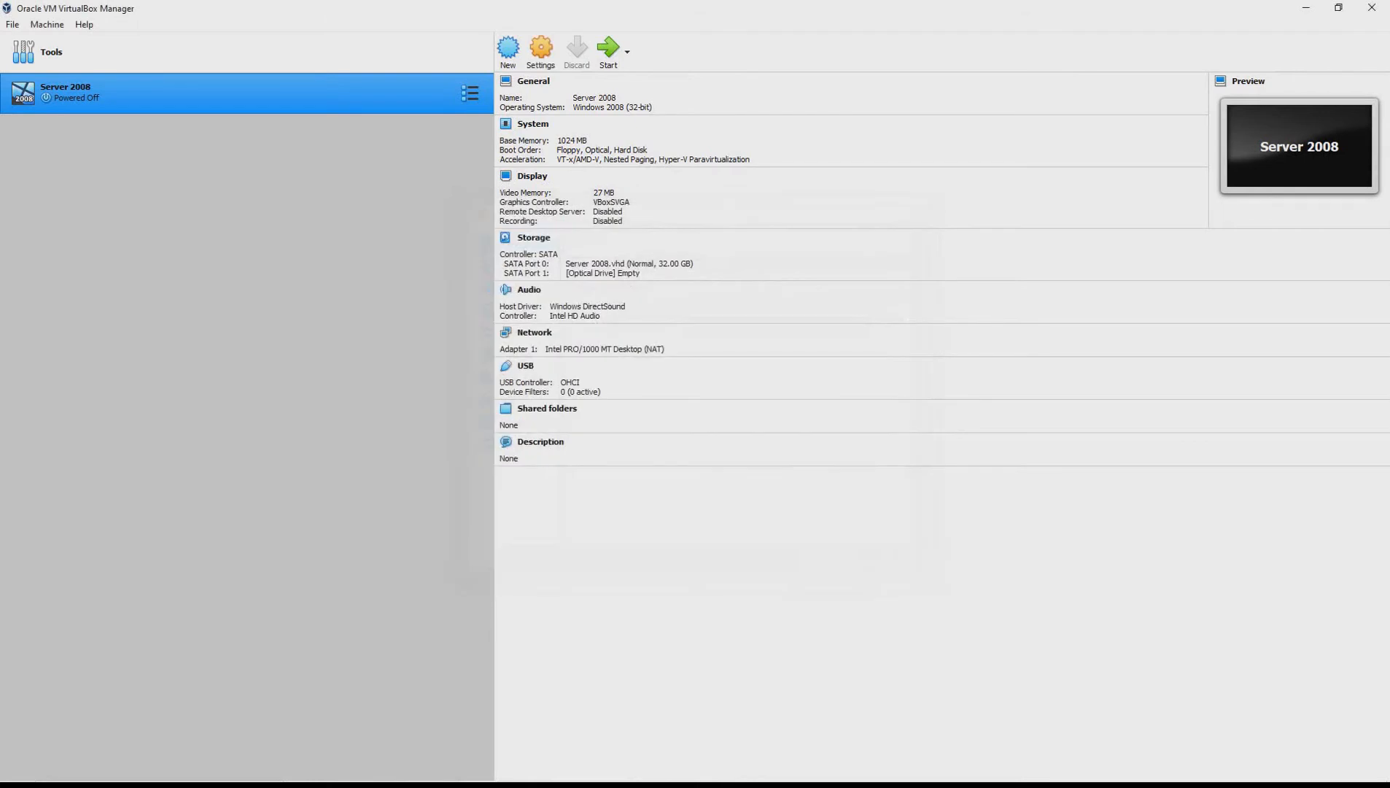
click(609, 49)
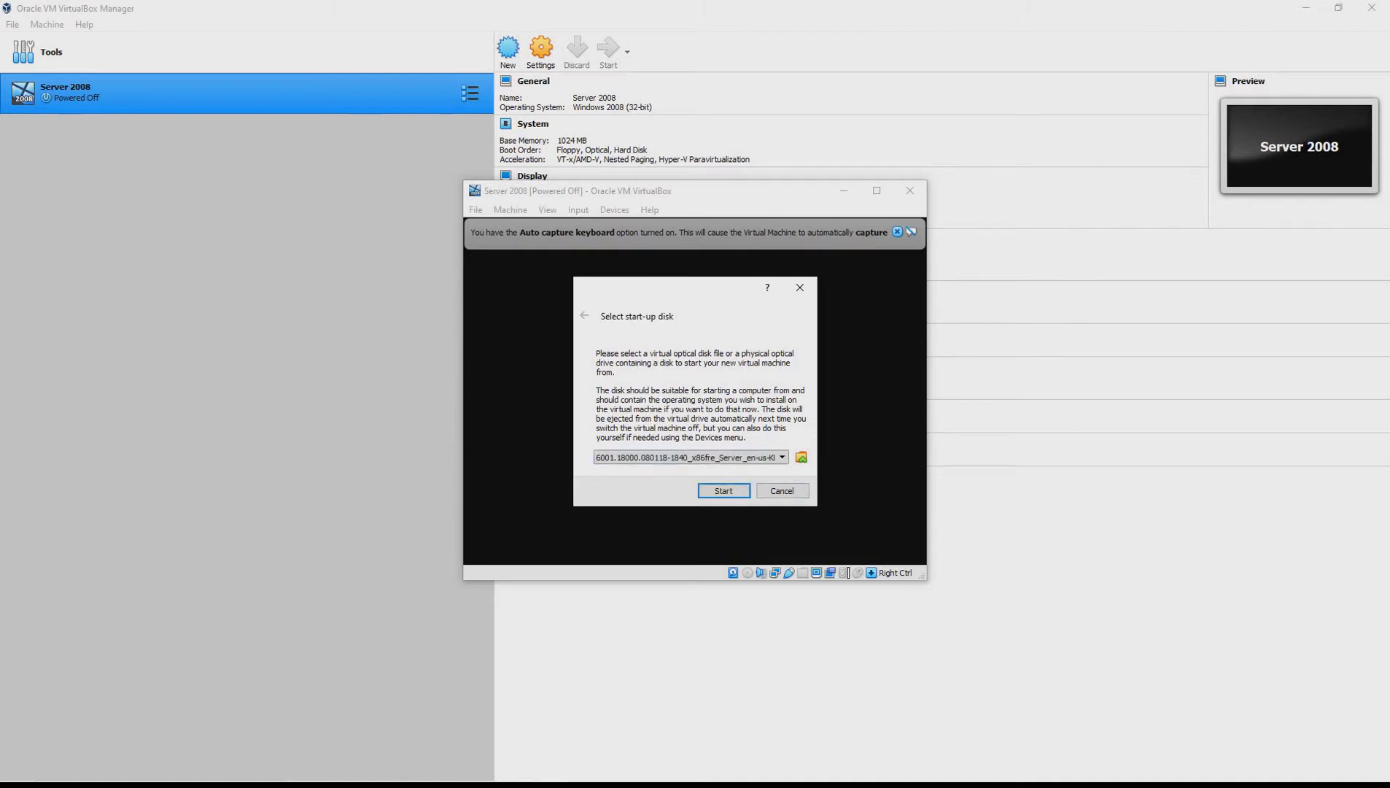
click(781, 457)
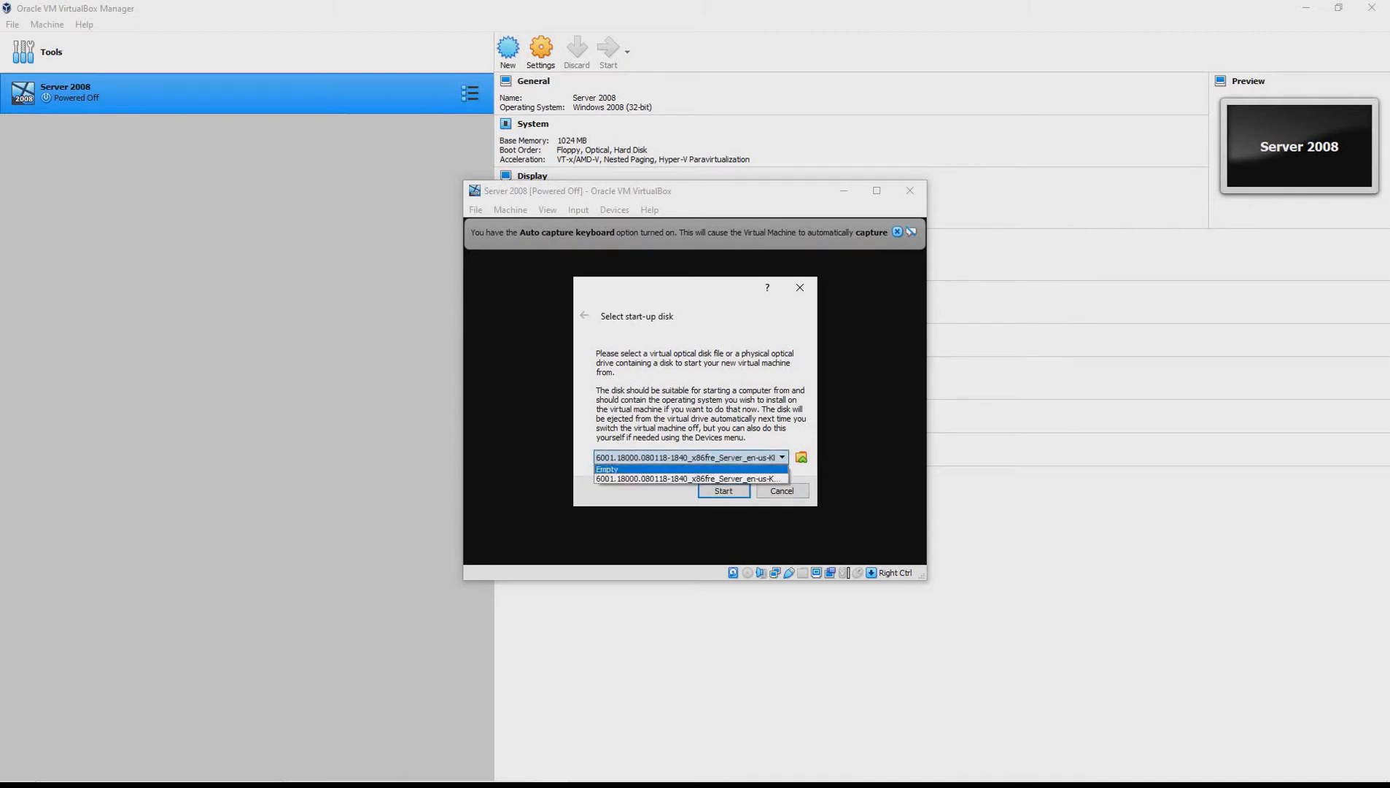
click(688, 478)
click(723, 491)
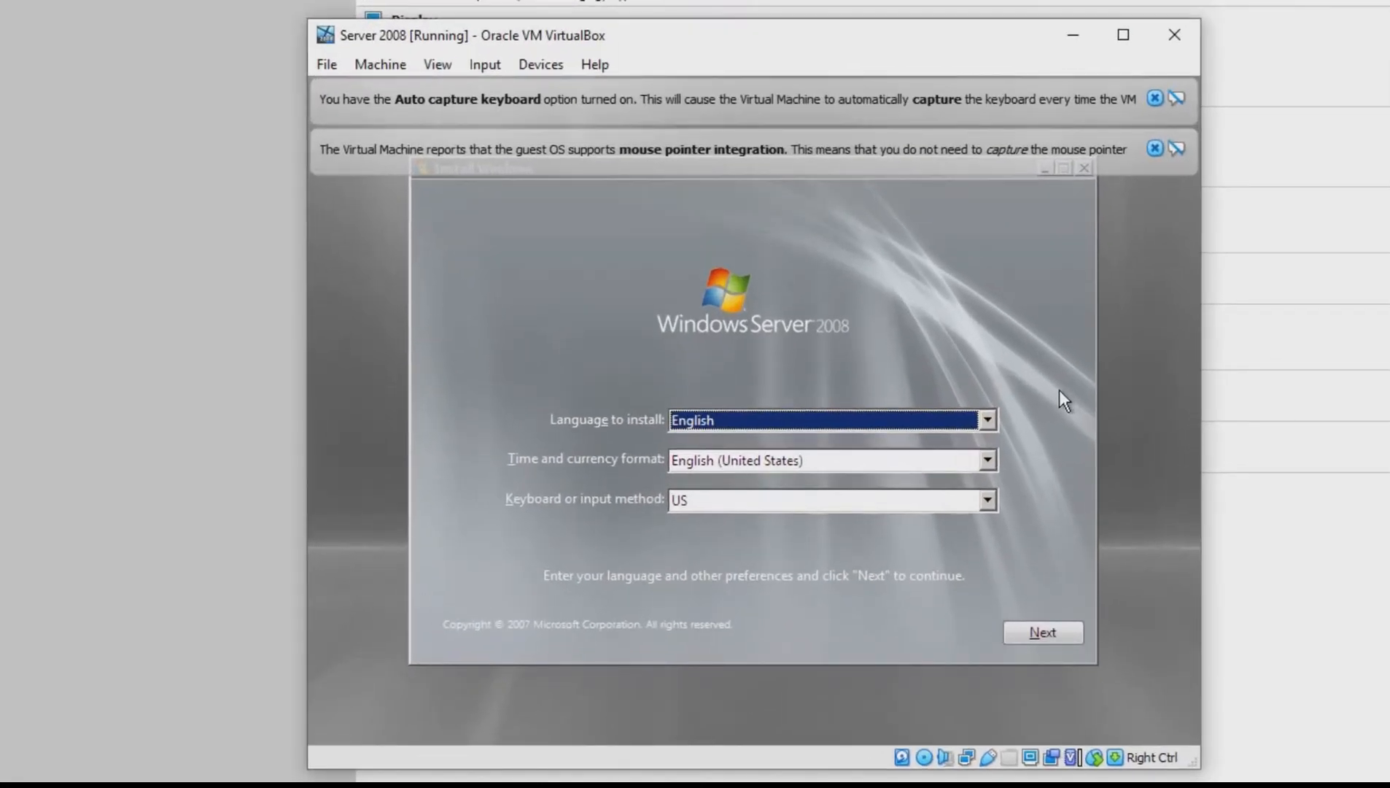
Set the time and currency format to English (Trinidad and Tobago), keep English and the US keyboard, and continue setup
click(988, 423)
click(988, 423)
click(985, 461)
scroll(932, 559, down, 1)
scroll(931, 559, up, 5)
scroll(931, 555, down, 1)
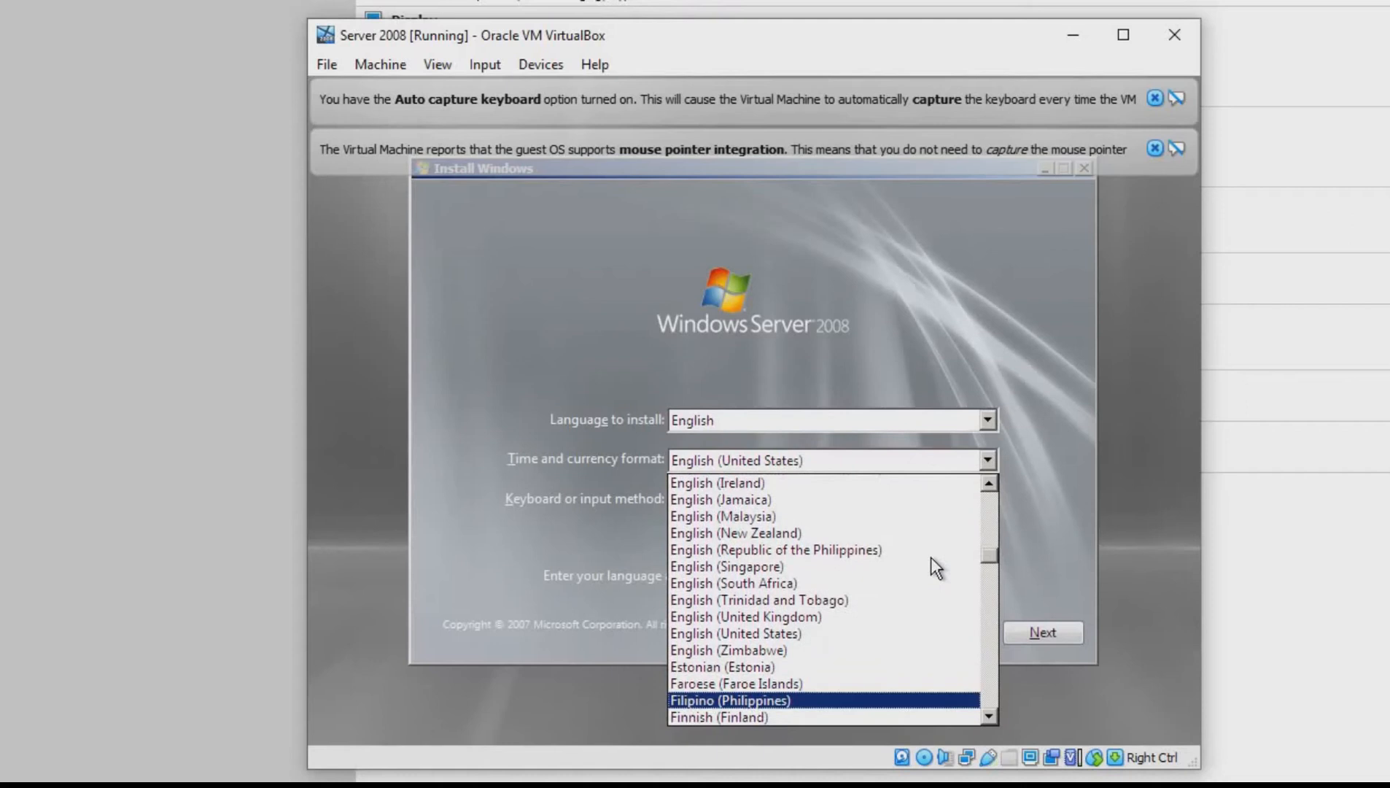
click(848, 600)
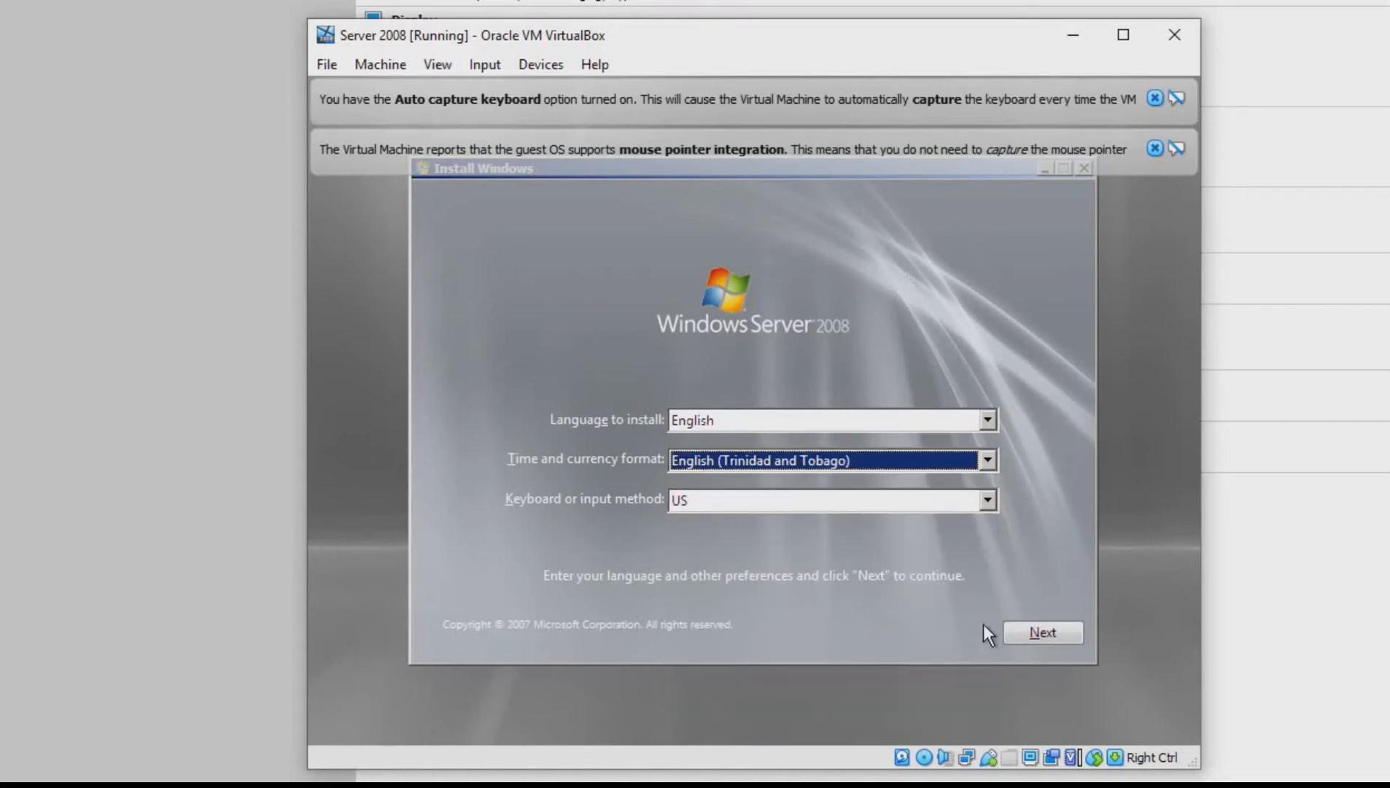
click(1037, 635)
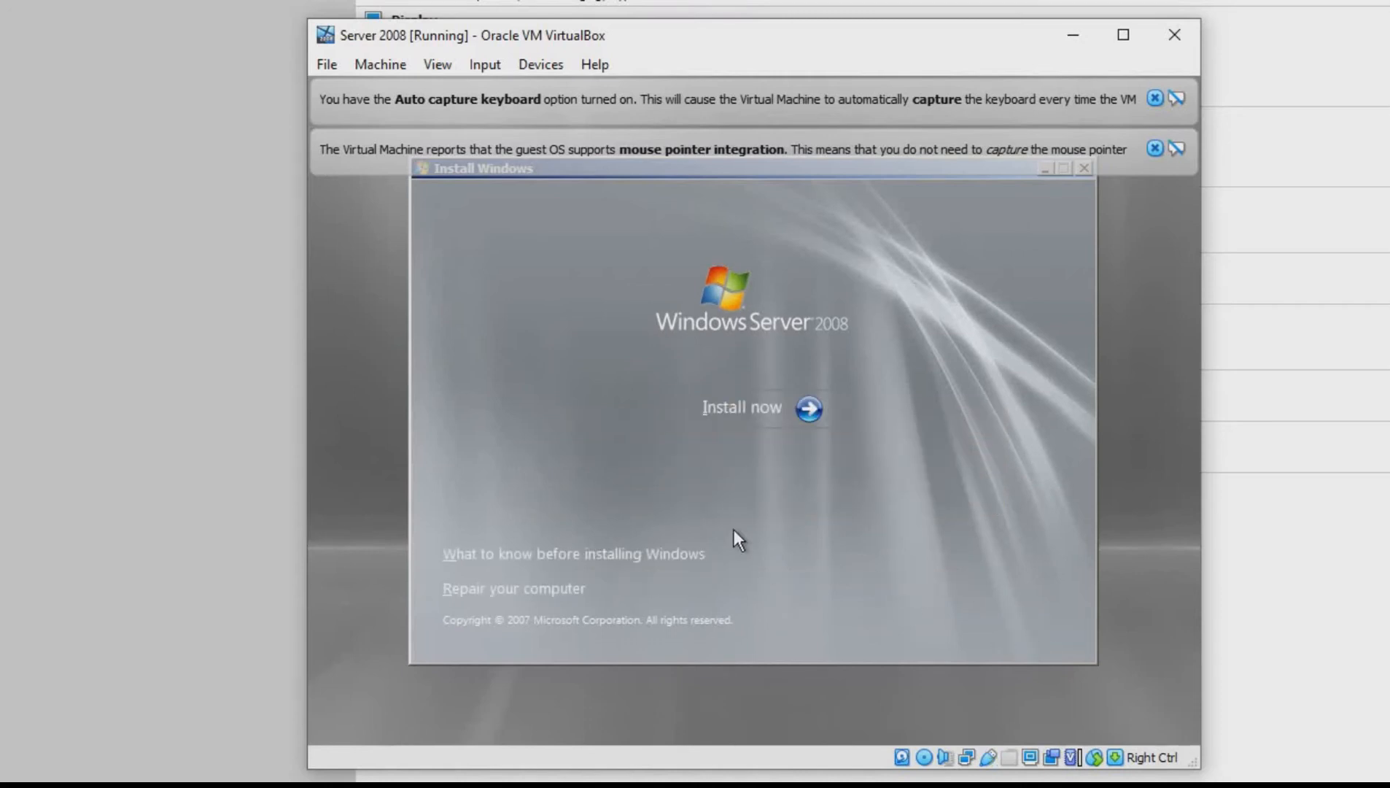
Start the Windows installation and continue without a product key, with automatic activation turned off
click(816, 415)
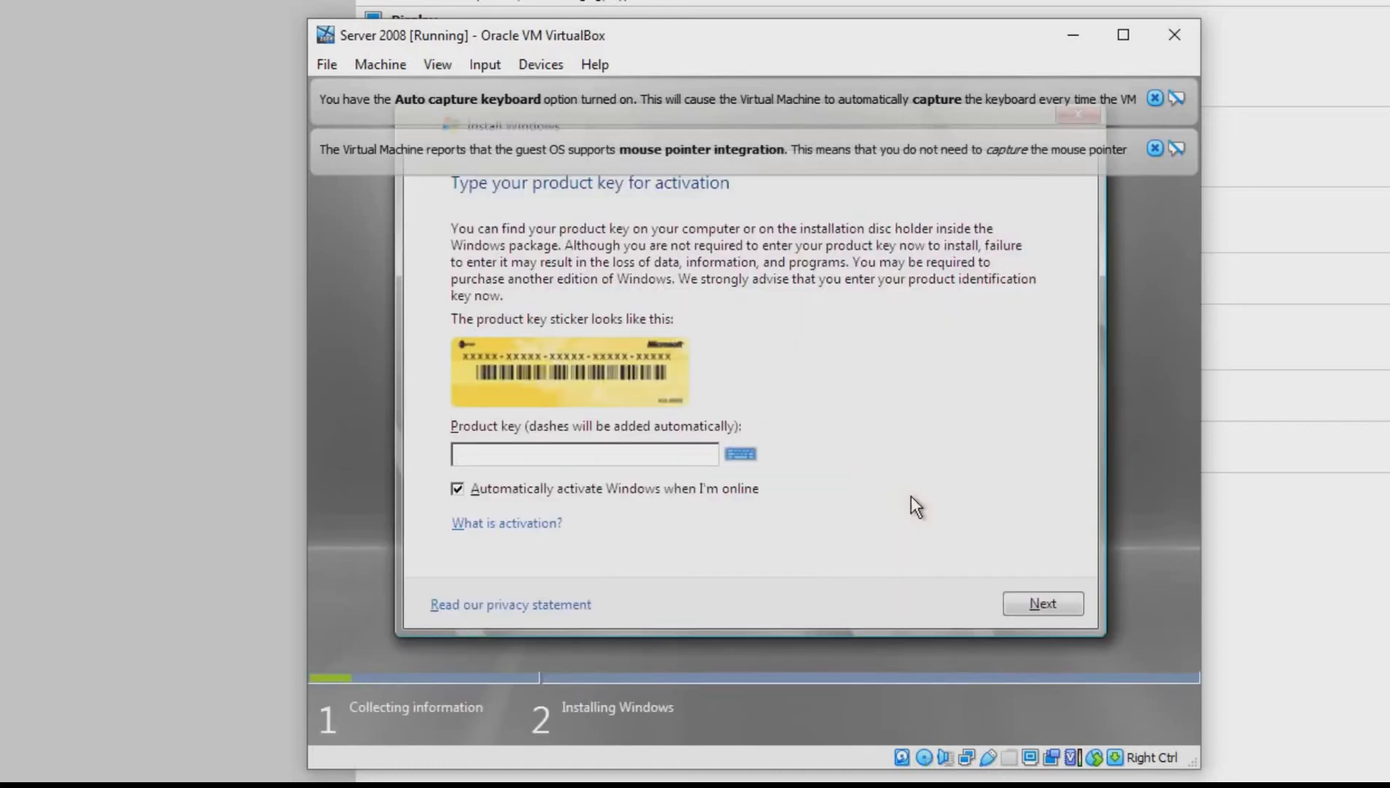
key(alt+a)
click(1044, 602)
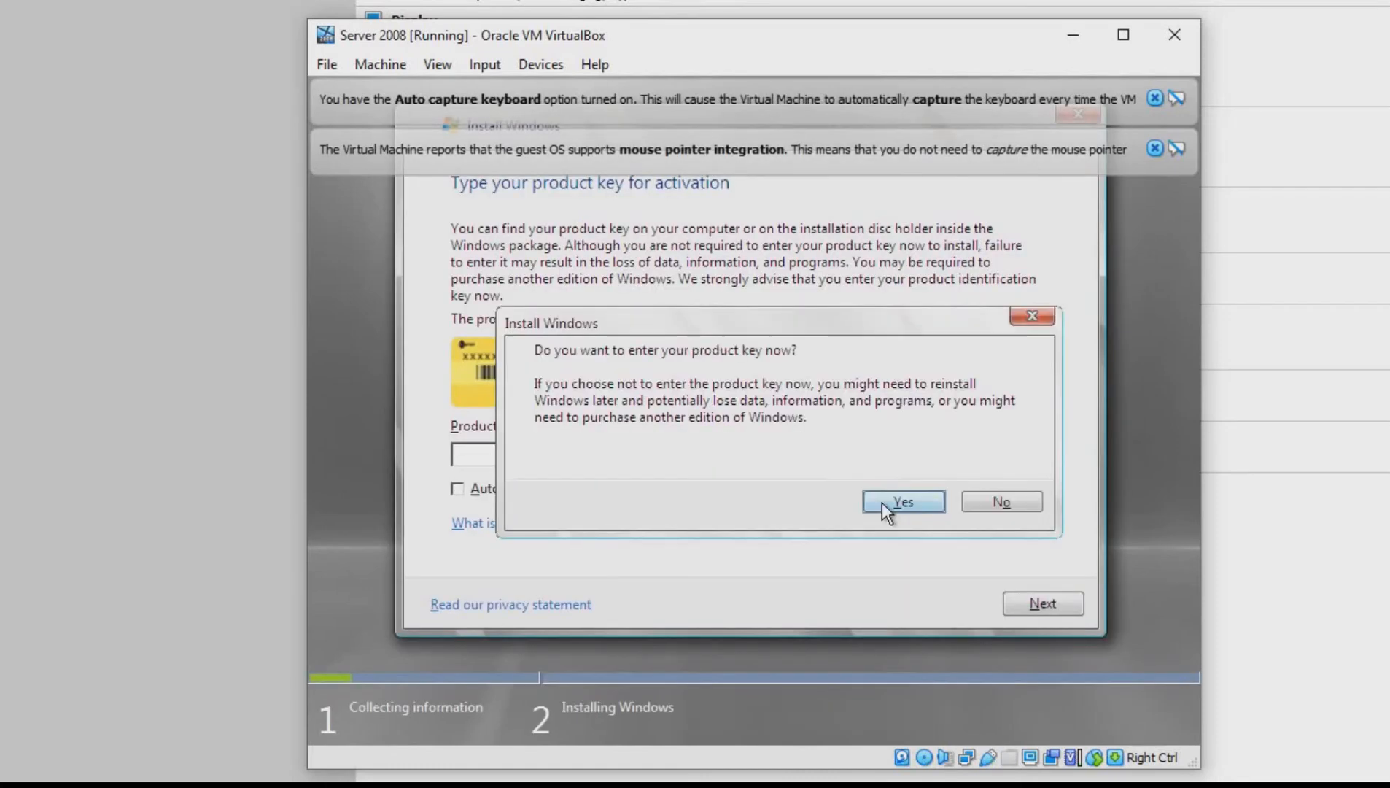
click(1002, 502)
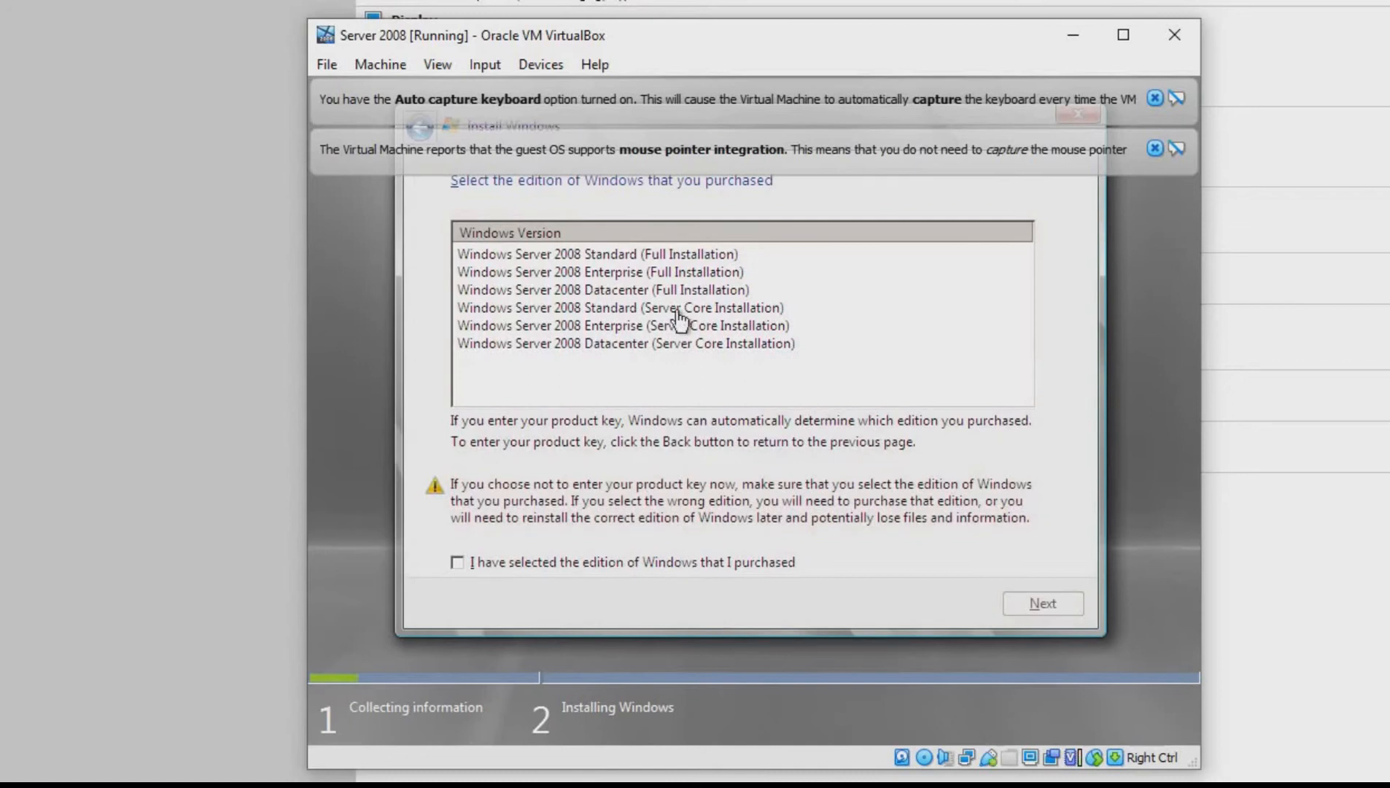
Choose the Windows Server 2008 Enterprise (Full Installation) edition and confirm it as the purchased edition
click(585, 272)
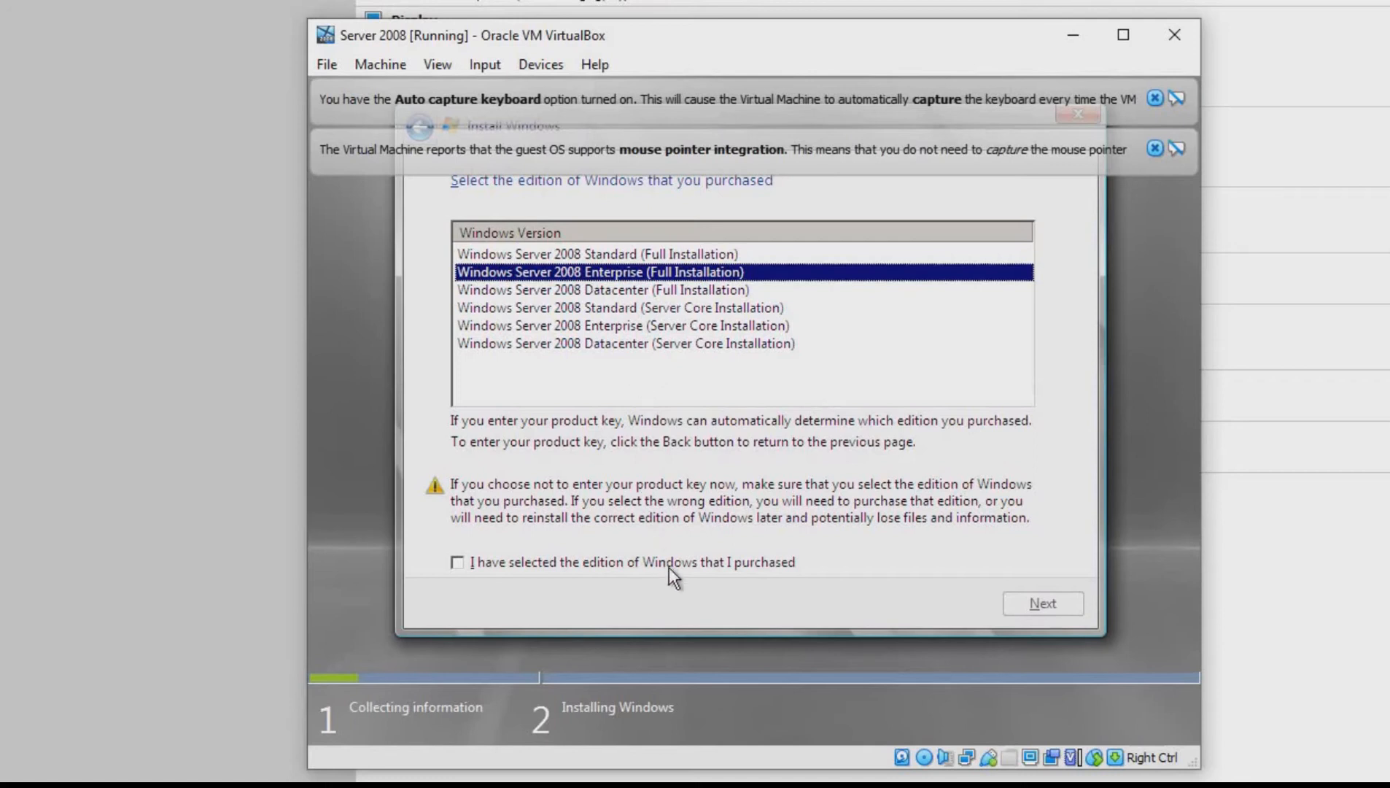
click(758, 563)
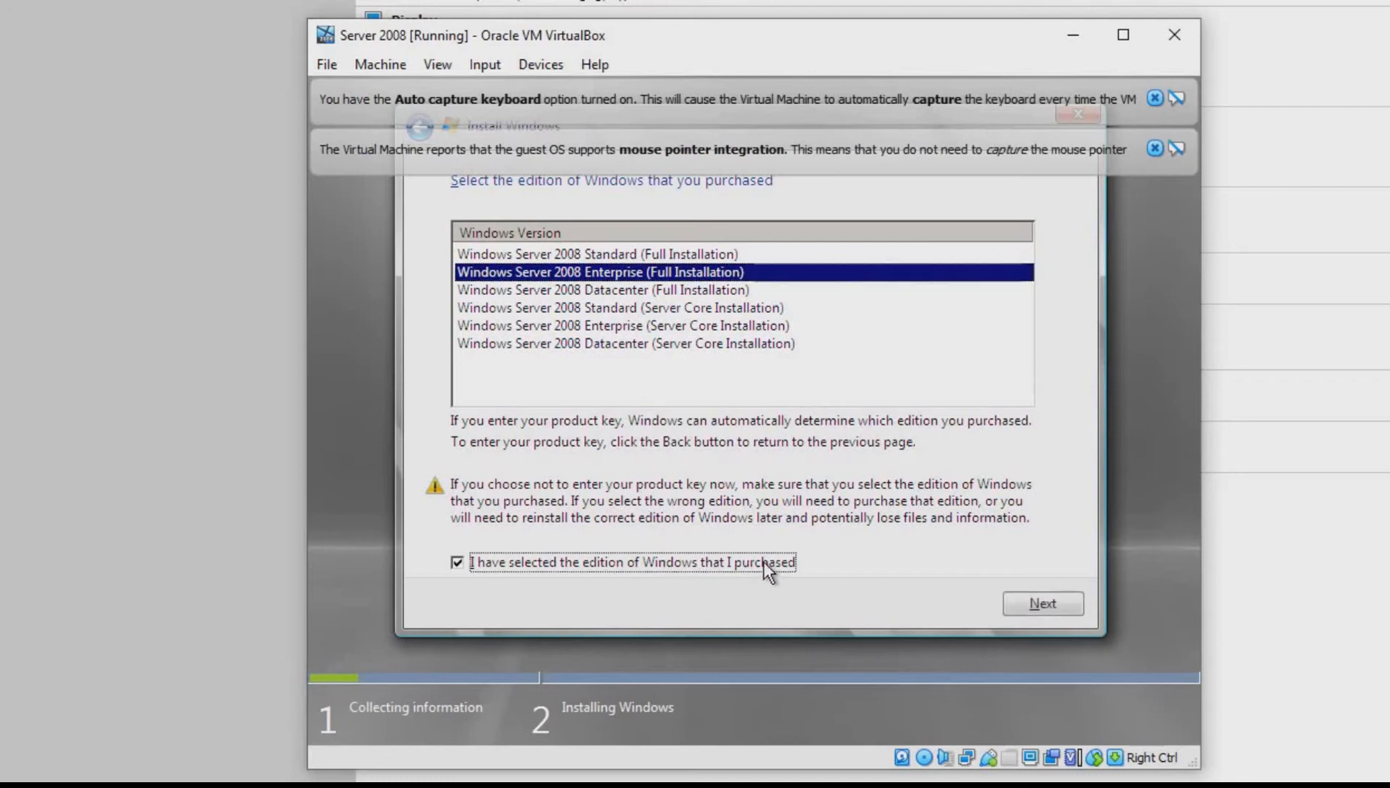
click(1063, 612)
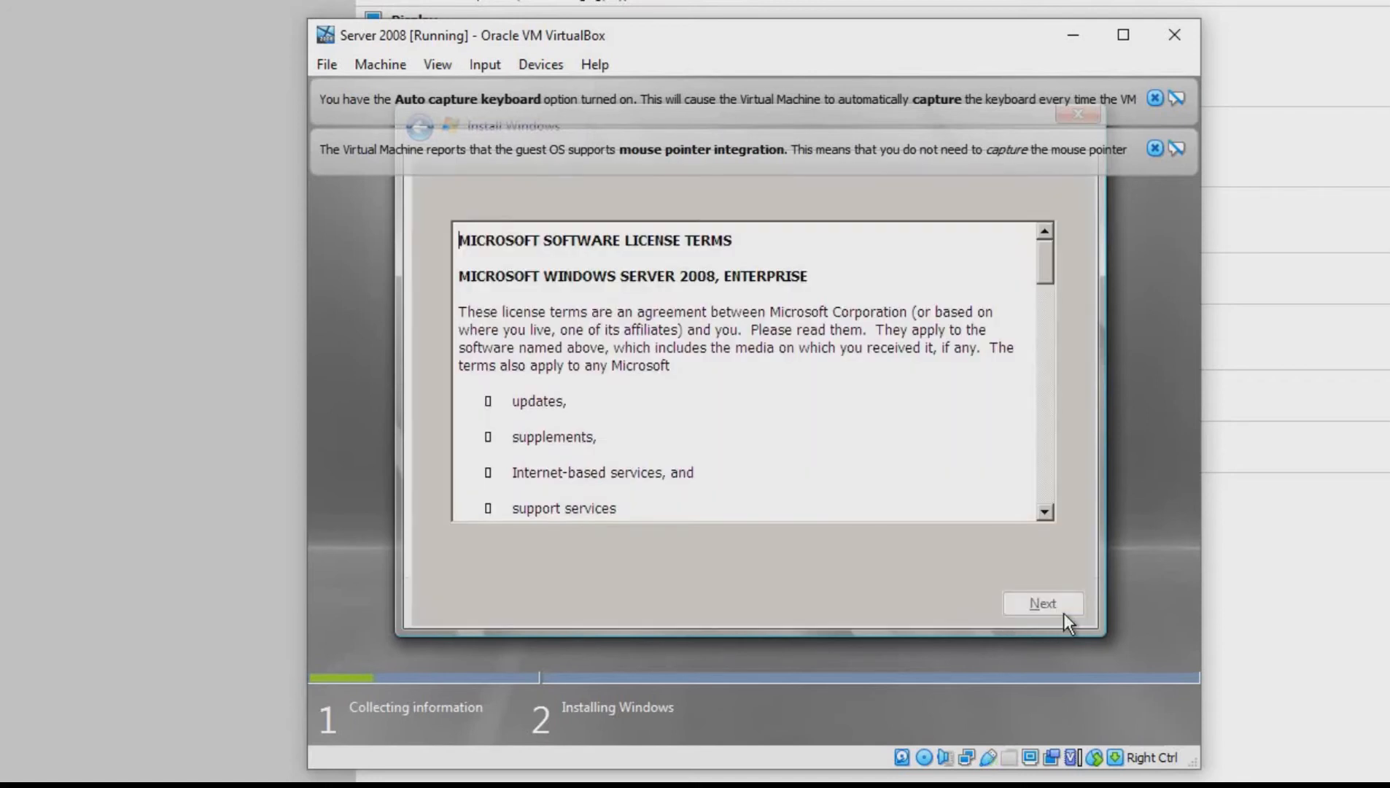
Read through the Windows Server 2008 Enterprise license terms, accept them and continue
click(693, 350)
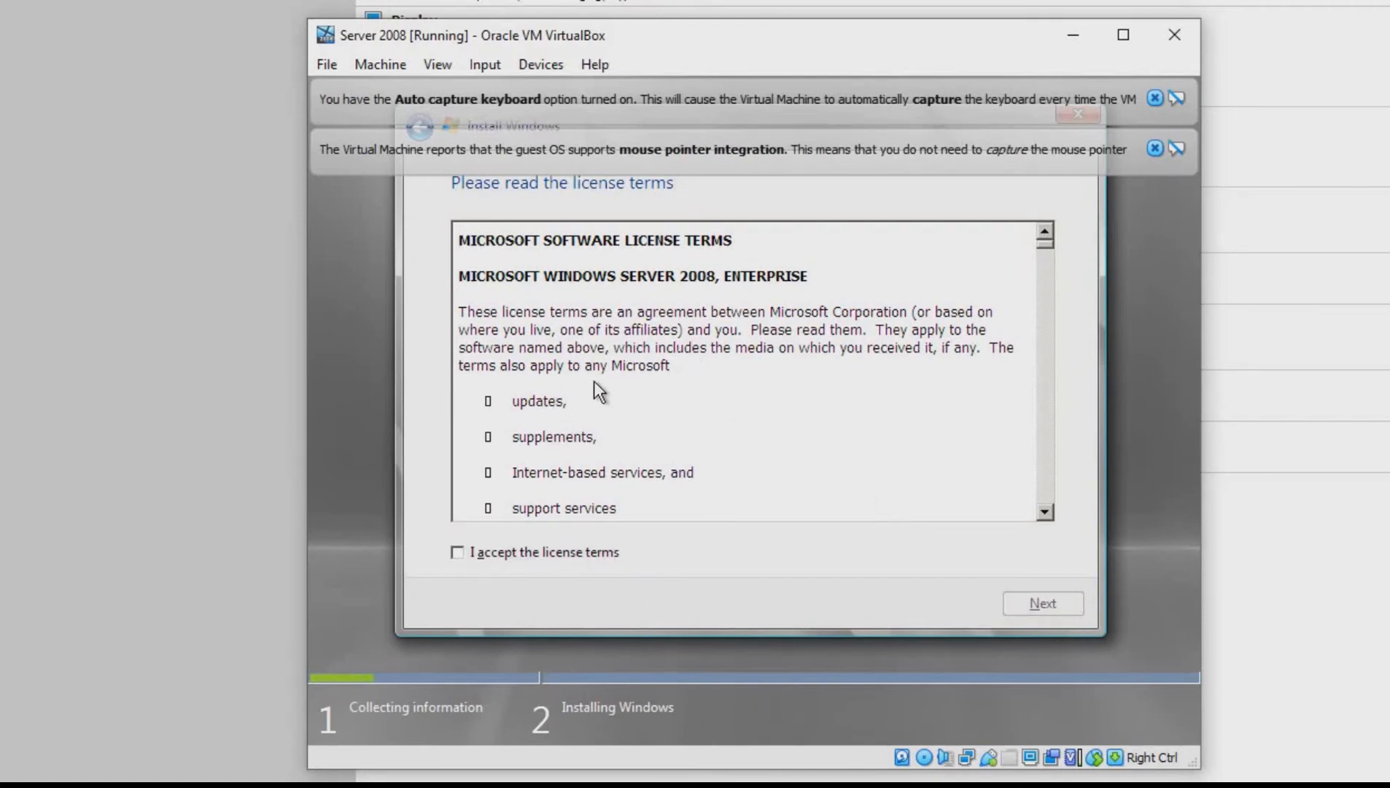
scroll(595, 381, down, 10)
scroll(566, 426, down, 15)
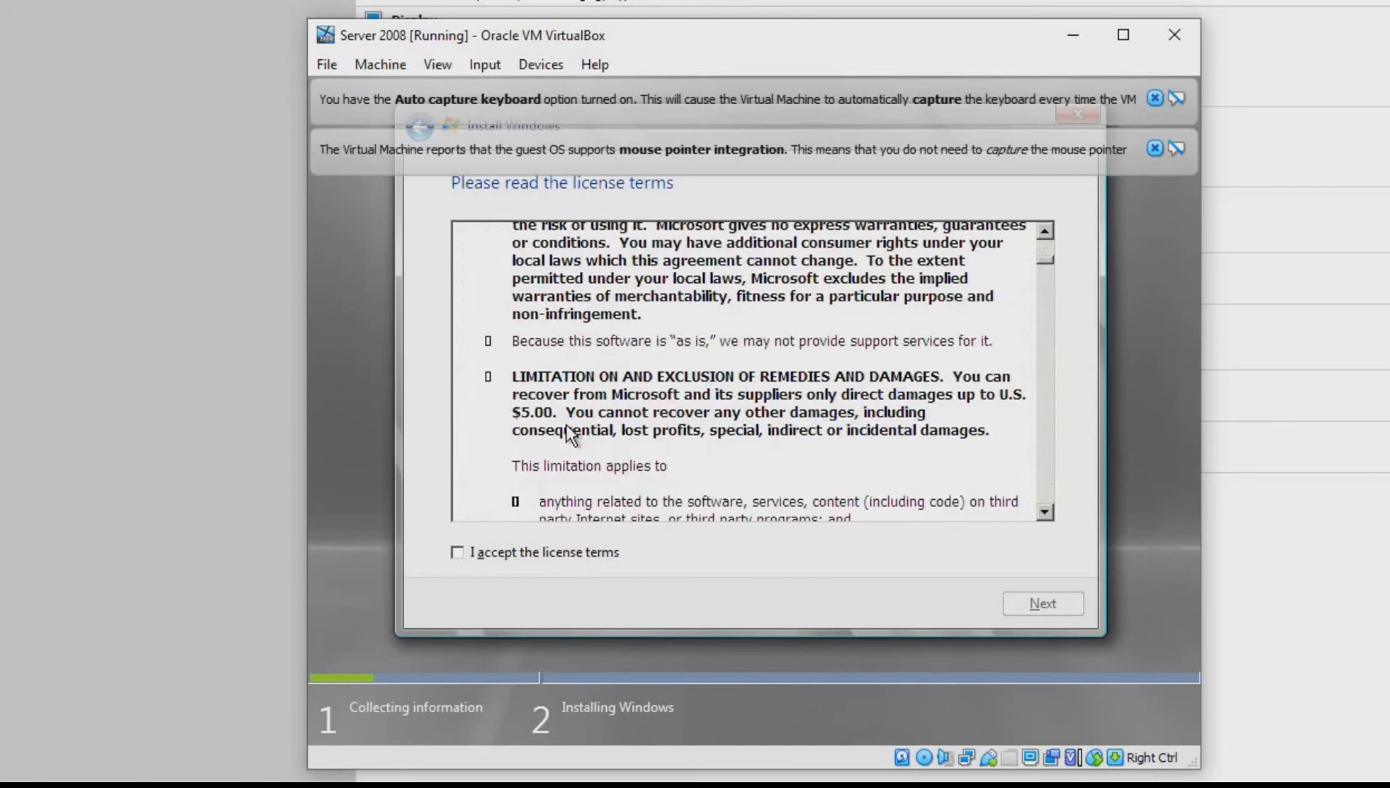
scroll(605, 438, down, 15)
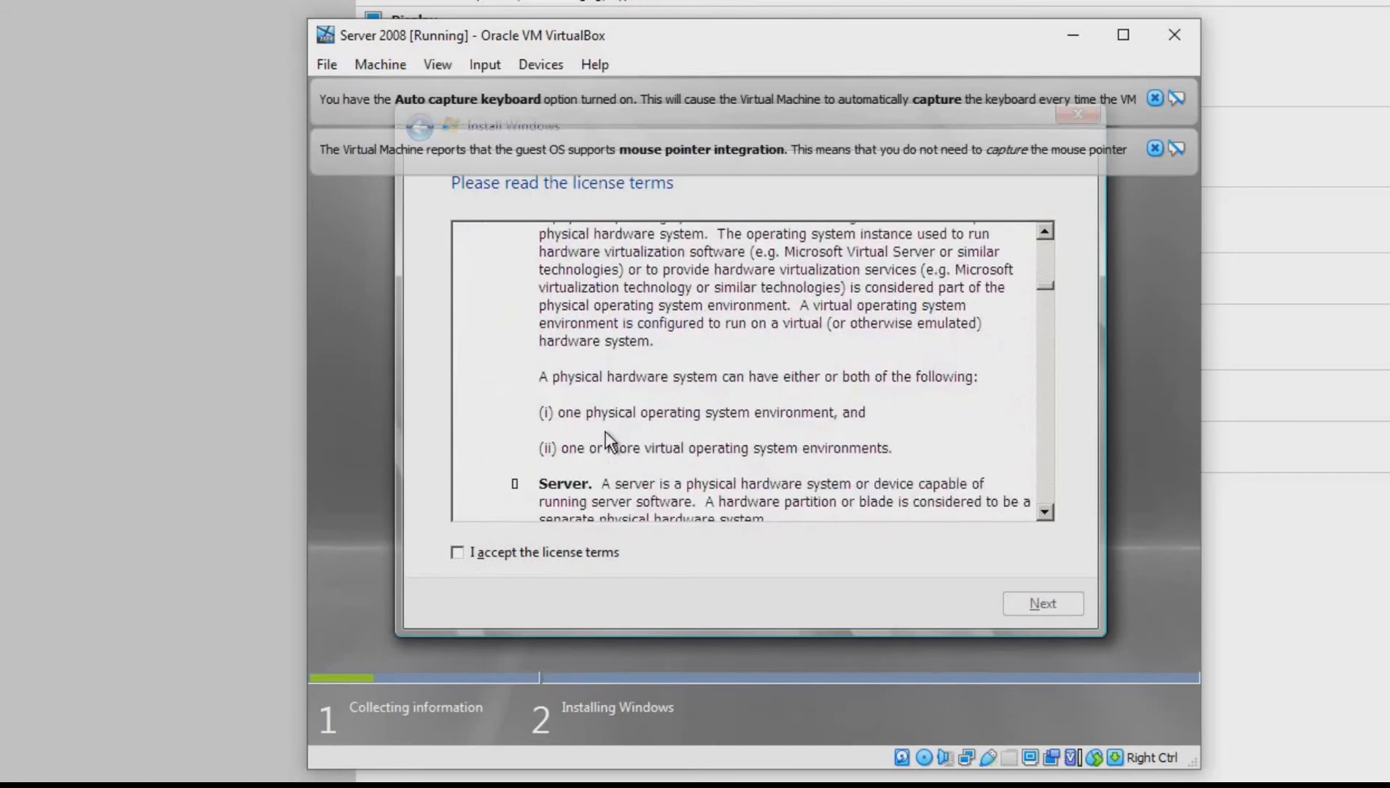
scroll(605, 438, down, 20)
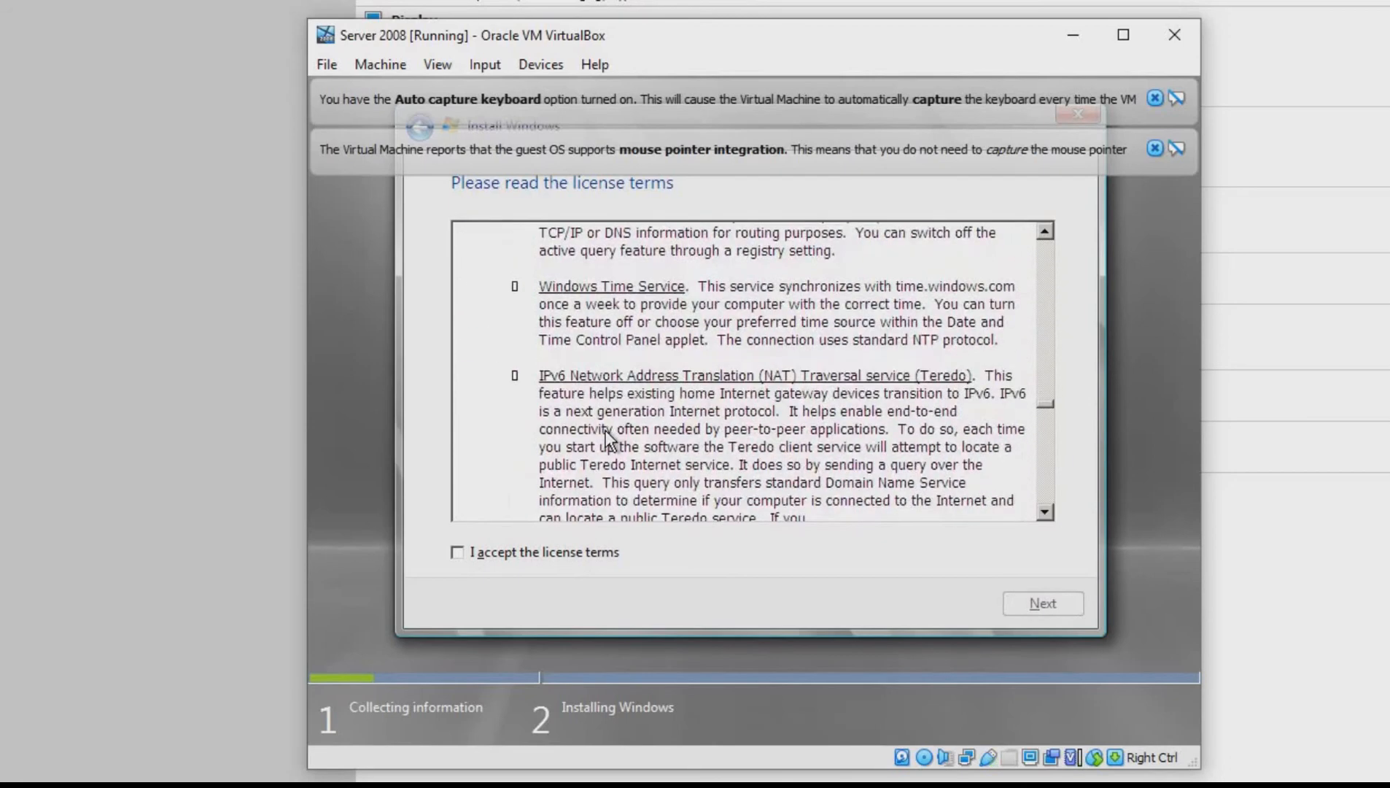
click(587, 559)
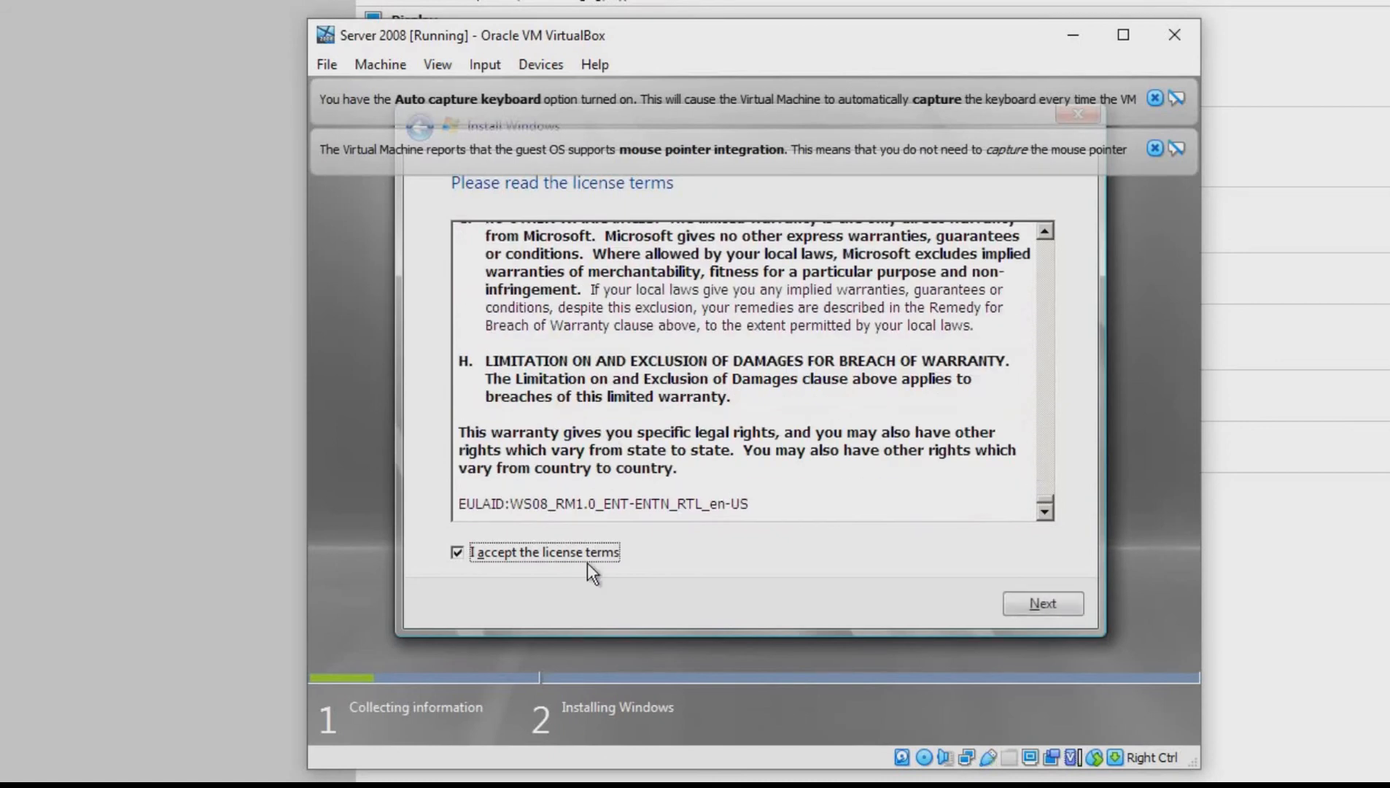
click(1044, 603)
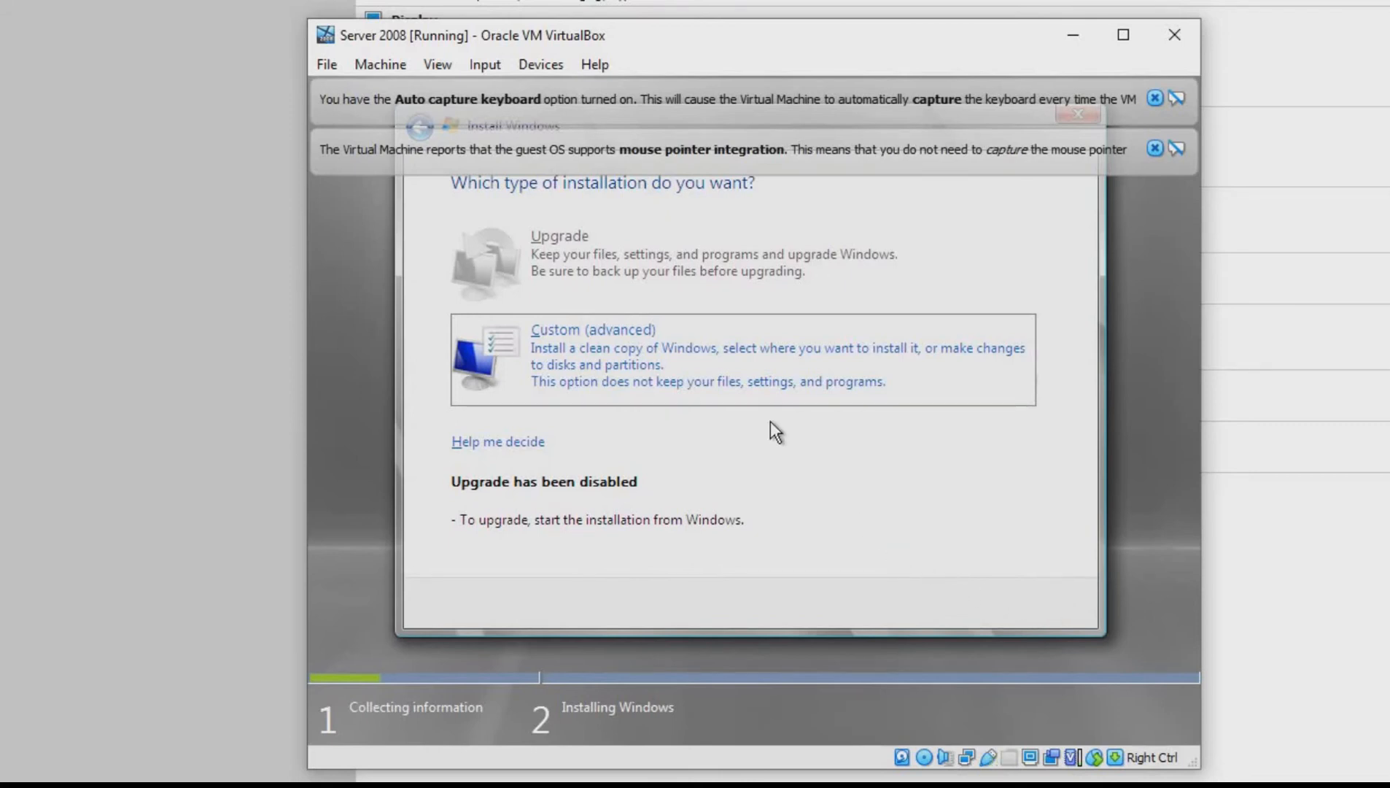
Choose a custom (advanced) installation and install Windows on the Disk 0 unallocated space
click(581, 346)
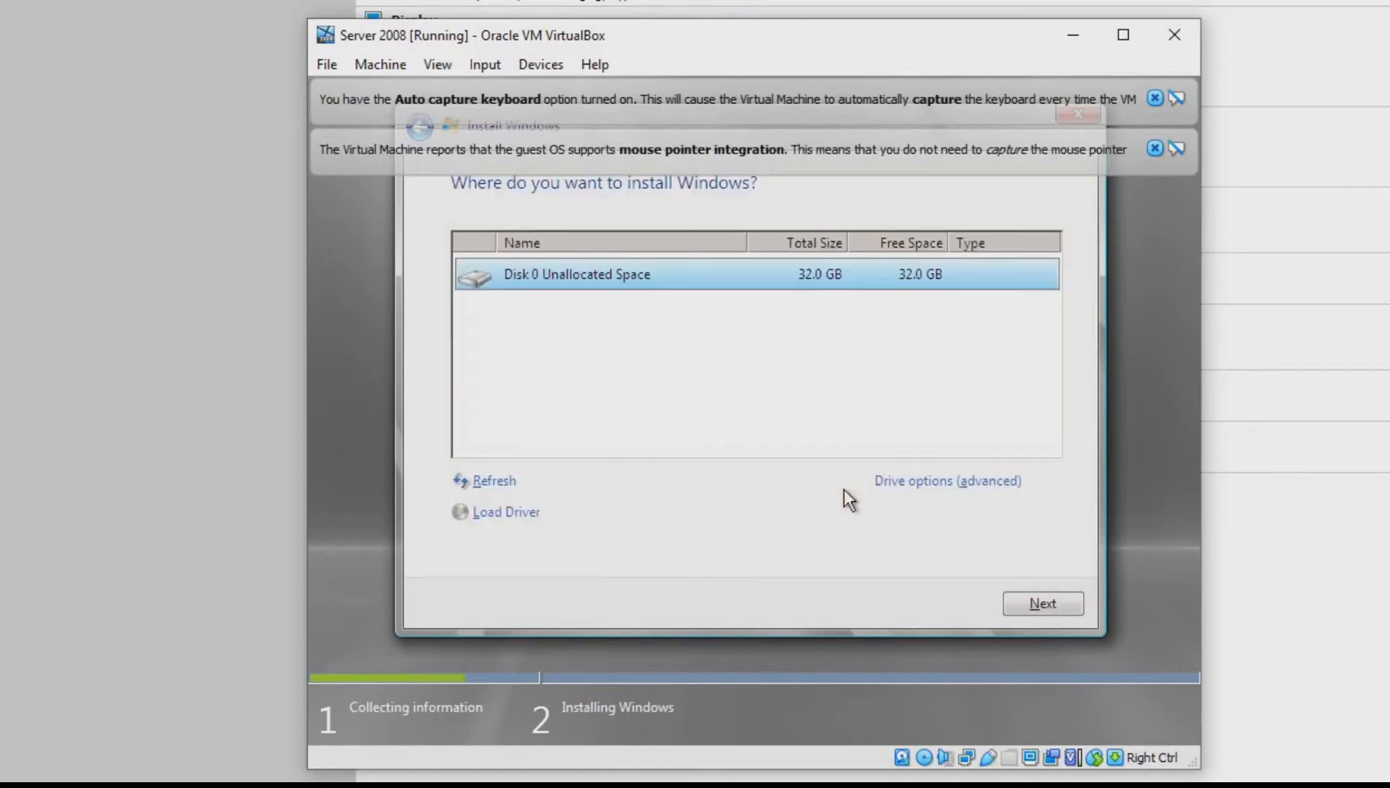
click(801, 369)
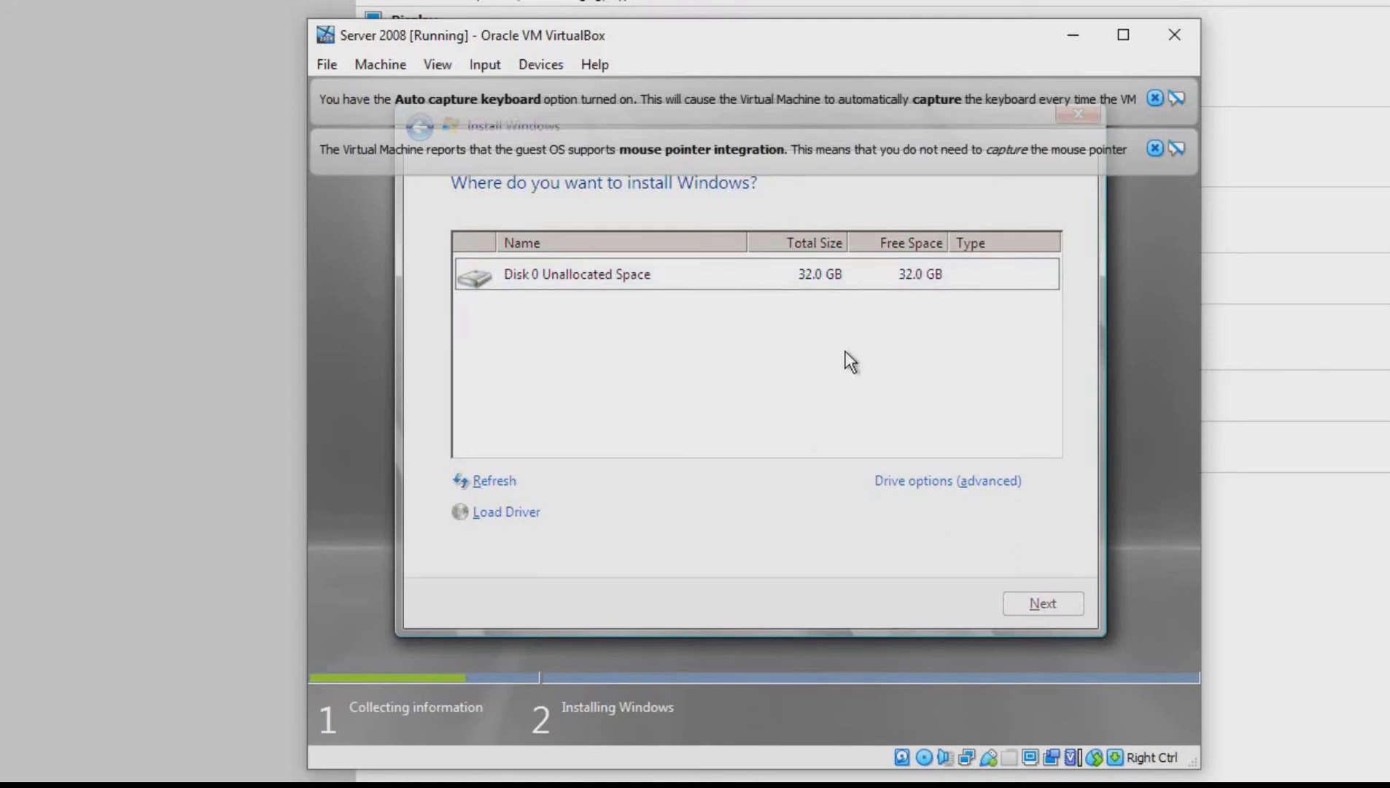
click(783, 272)
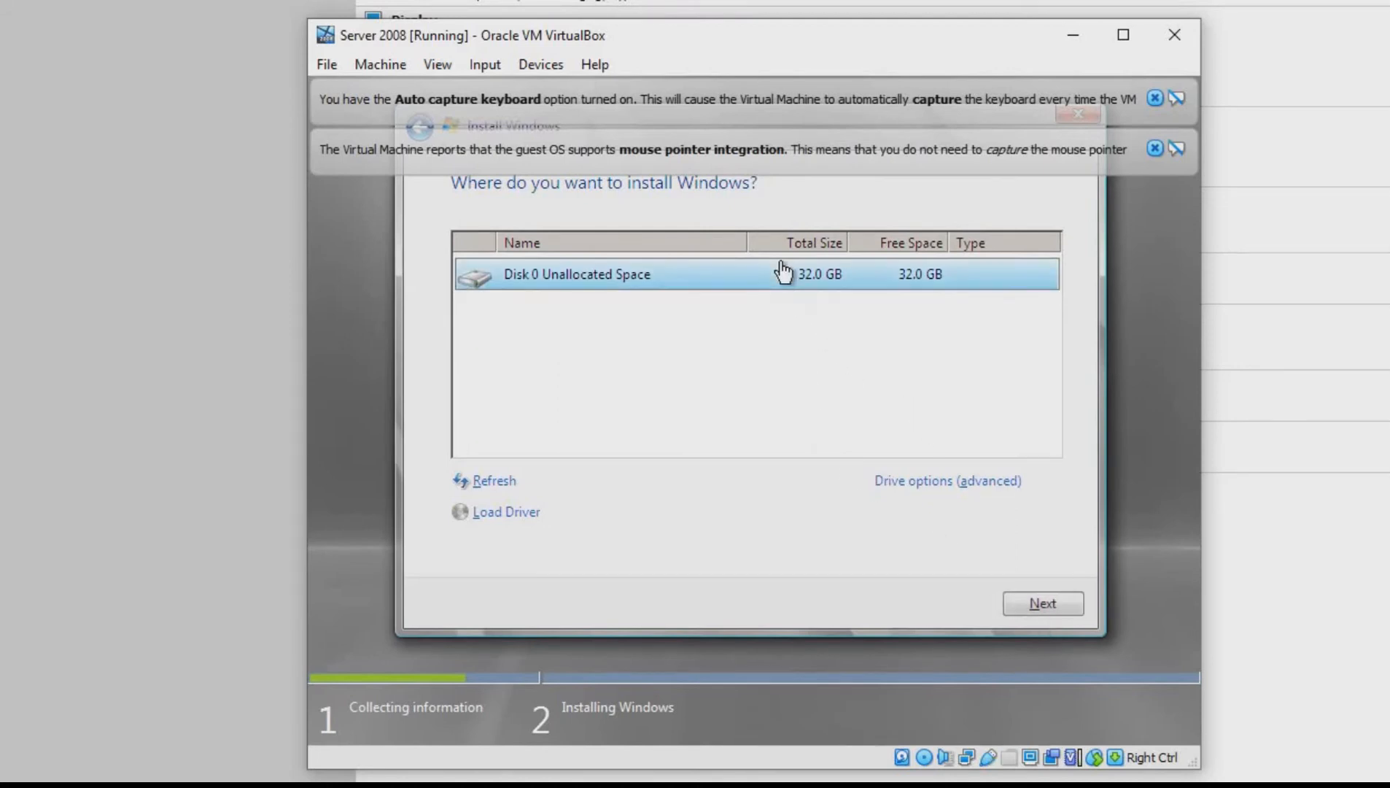
click(1030, 604)
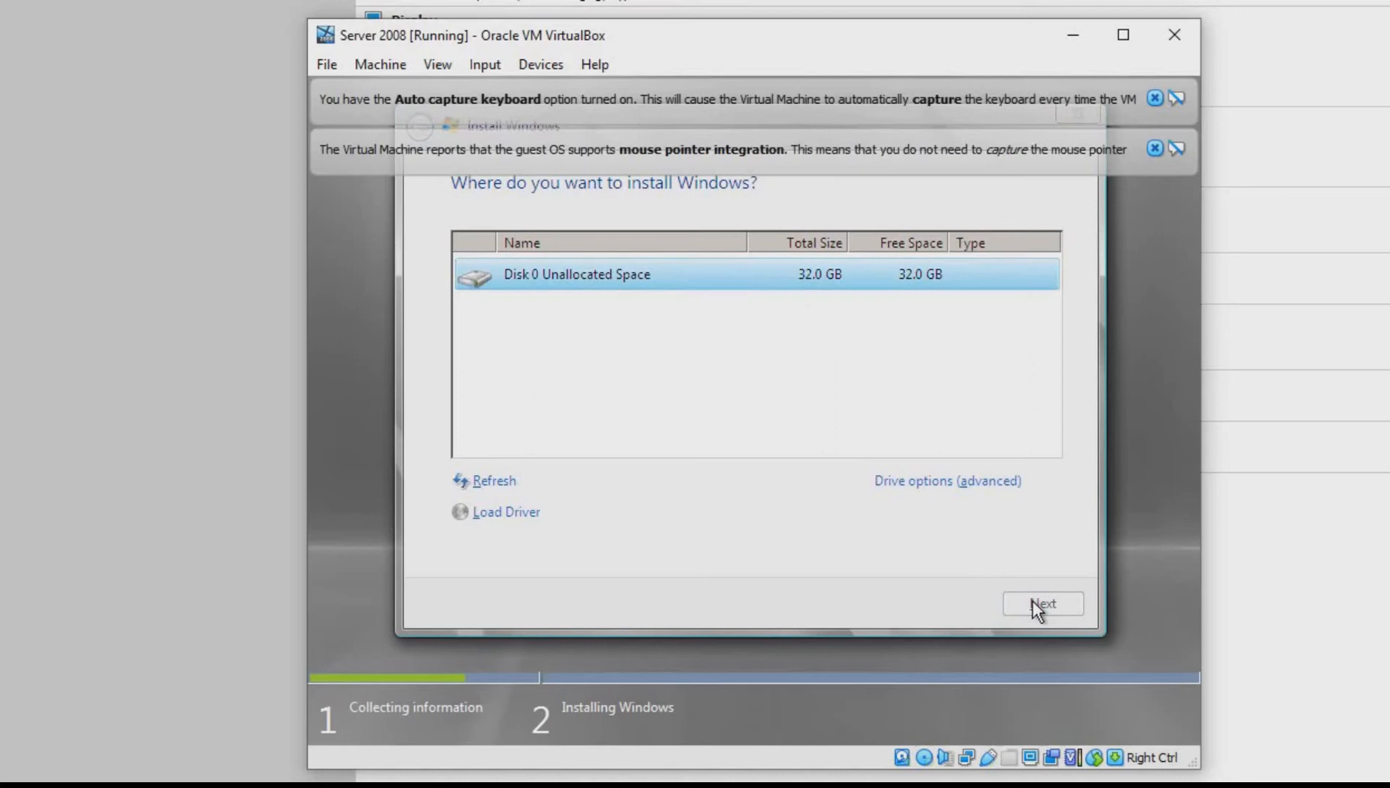
click(1041, 603)
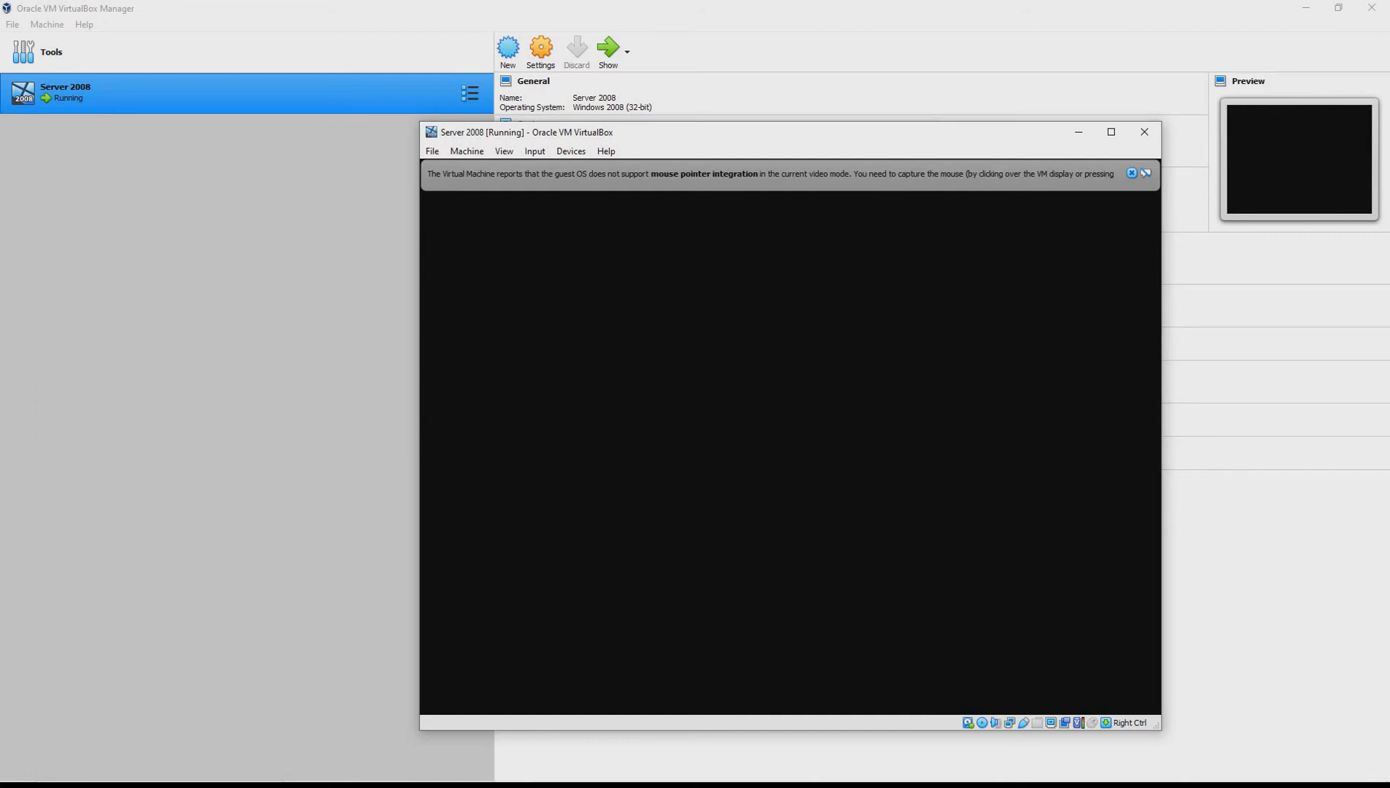
Capture the mouse and keyboard in the virtual machine and accept the required password change at first logon
click(651, 332)
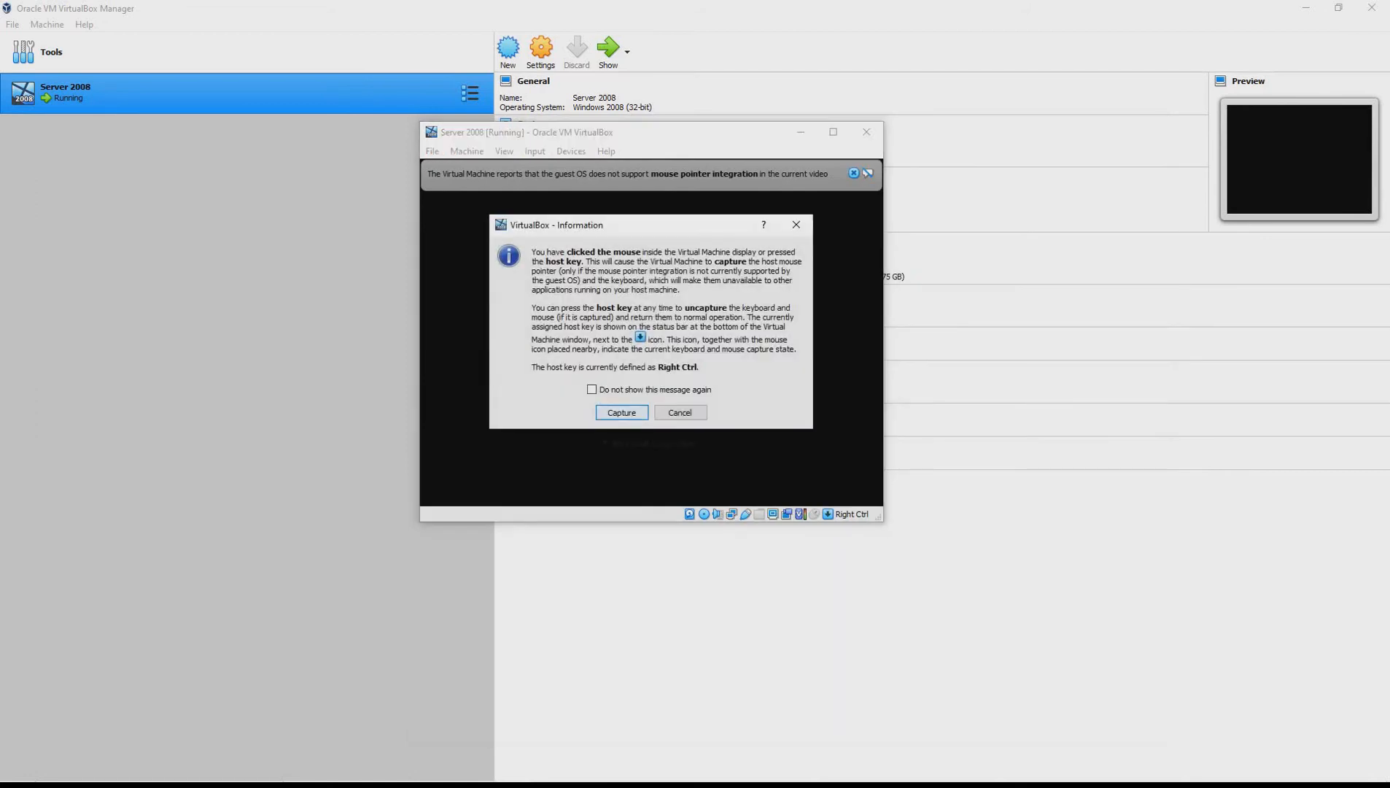
key(Return)
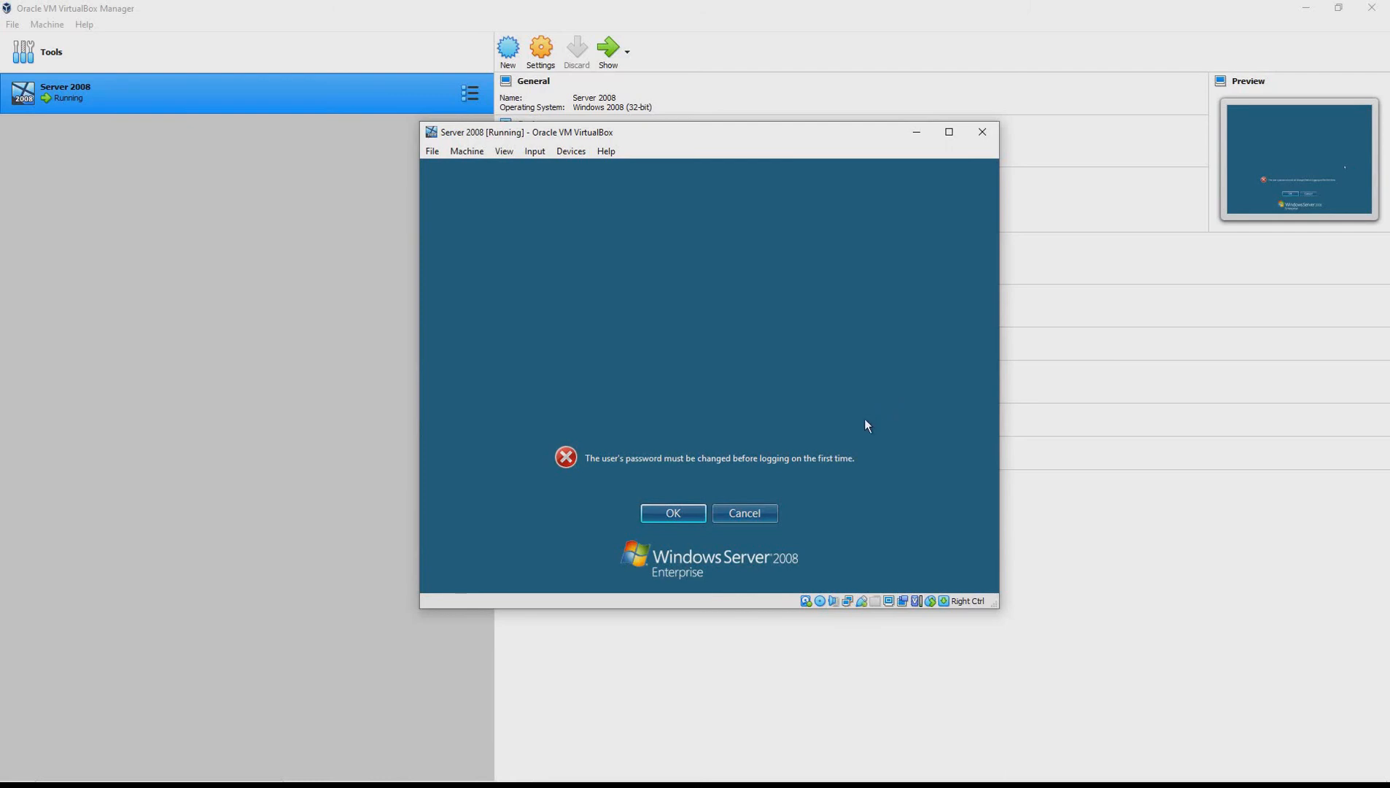
click(667, 514)
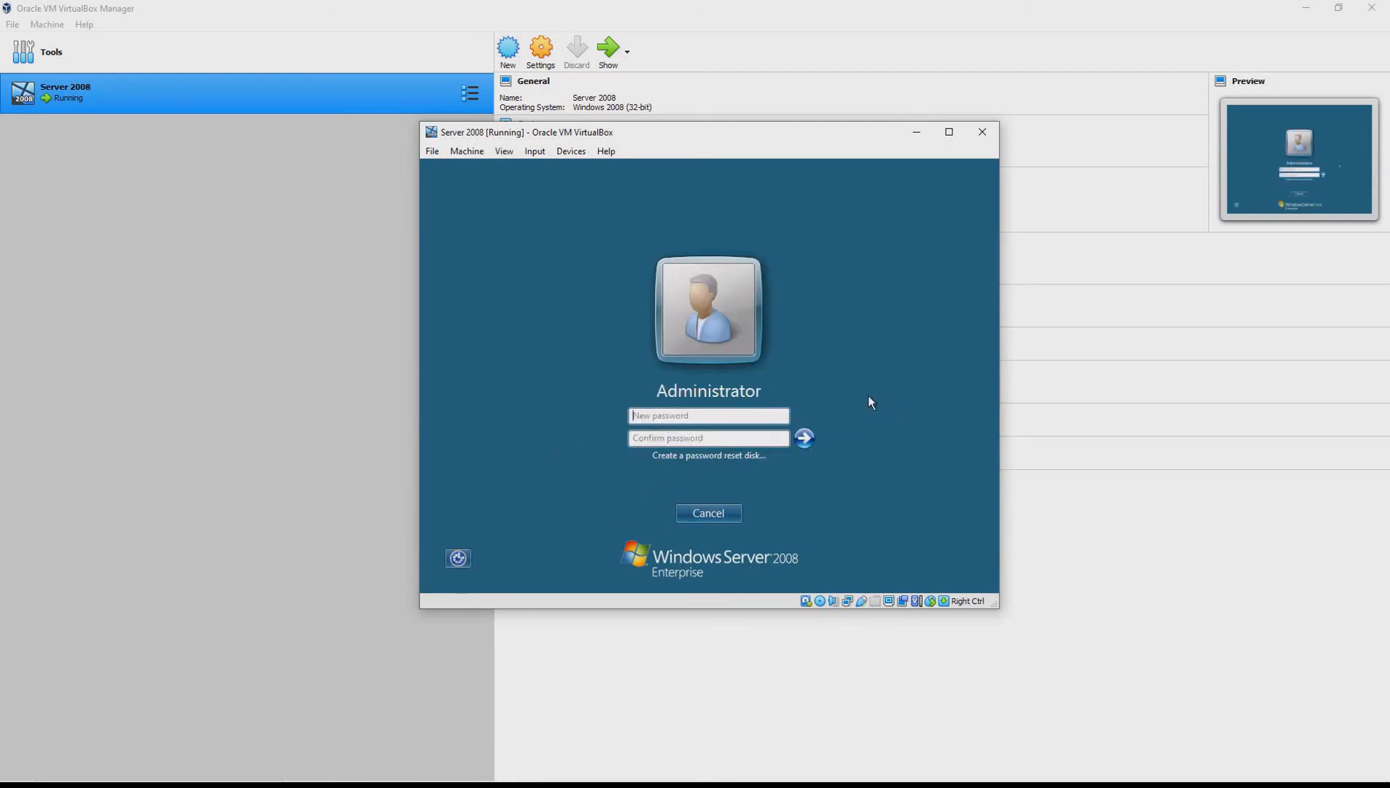
Try to set a new Administrator password by entering it in the new and confirm password fields
text(Password123)
text(•••)
key(Tab)
text(••••••••••••••)
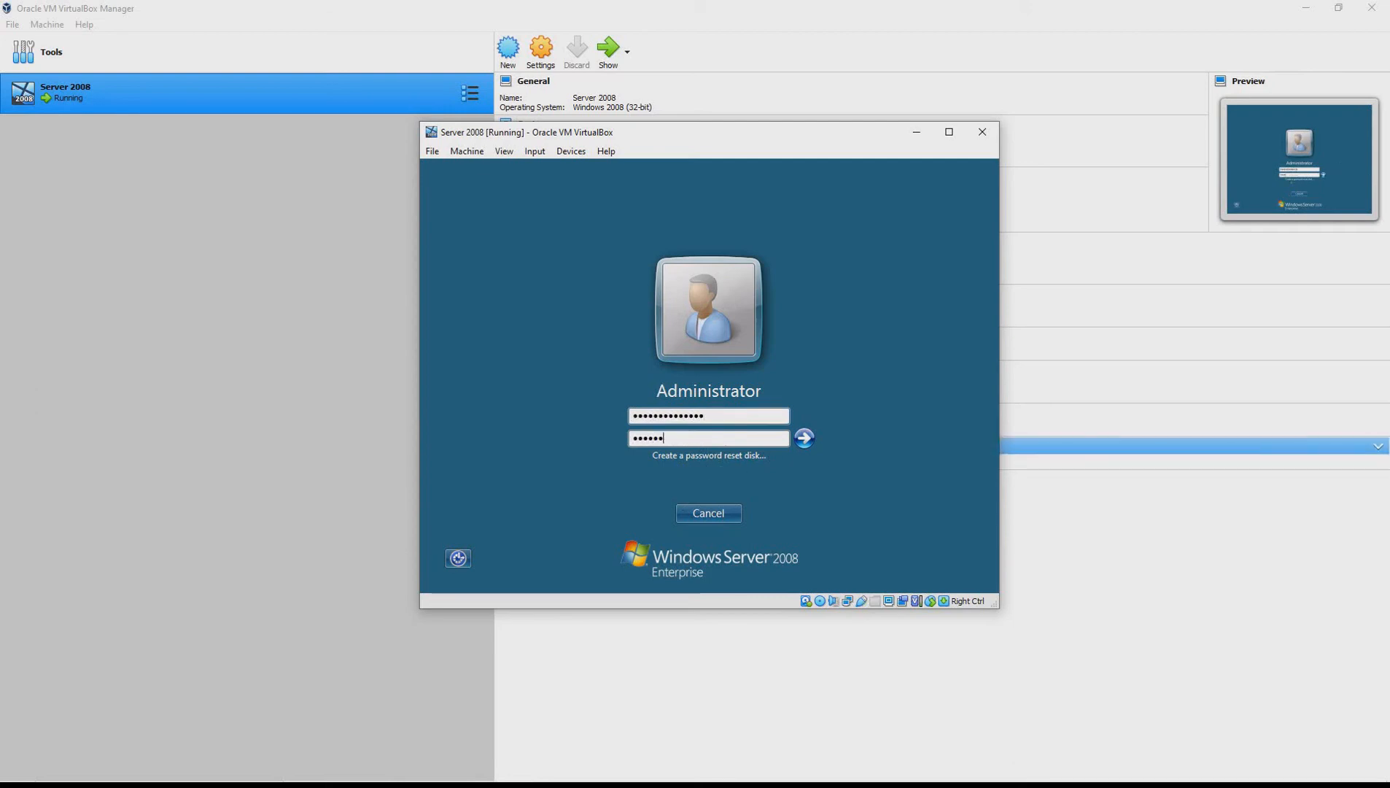
key(Return)
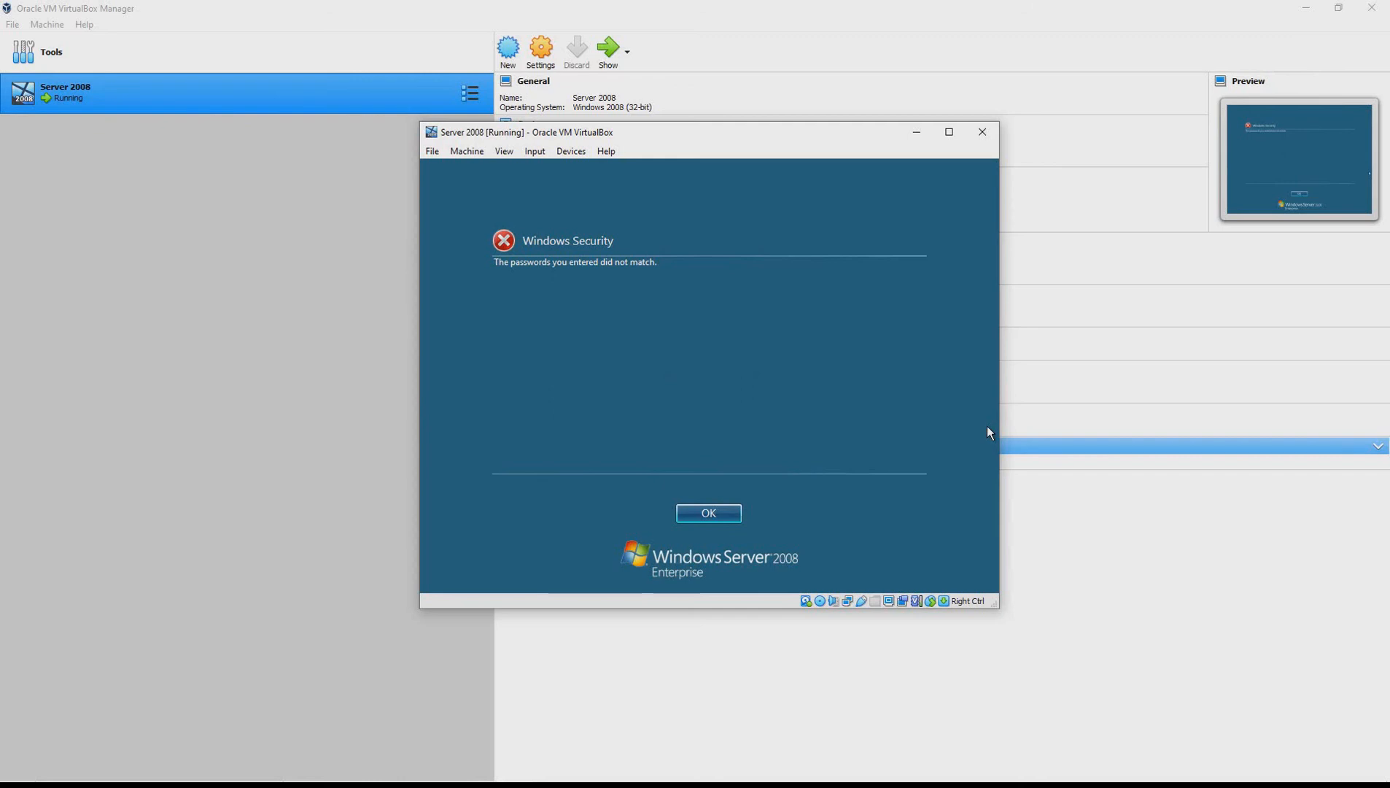
click(722, 514)
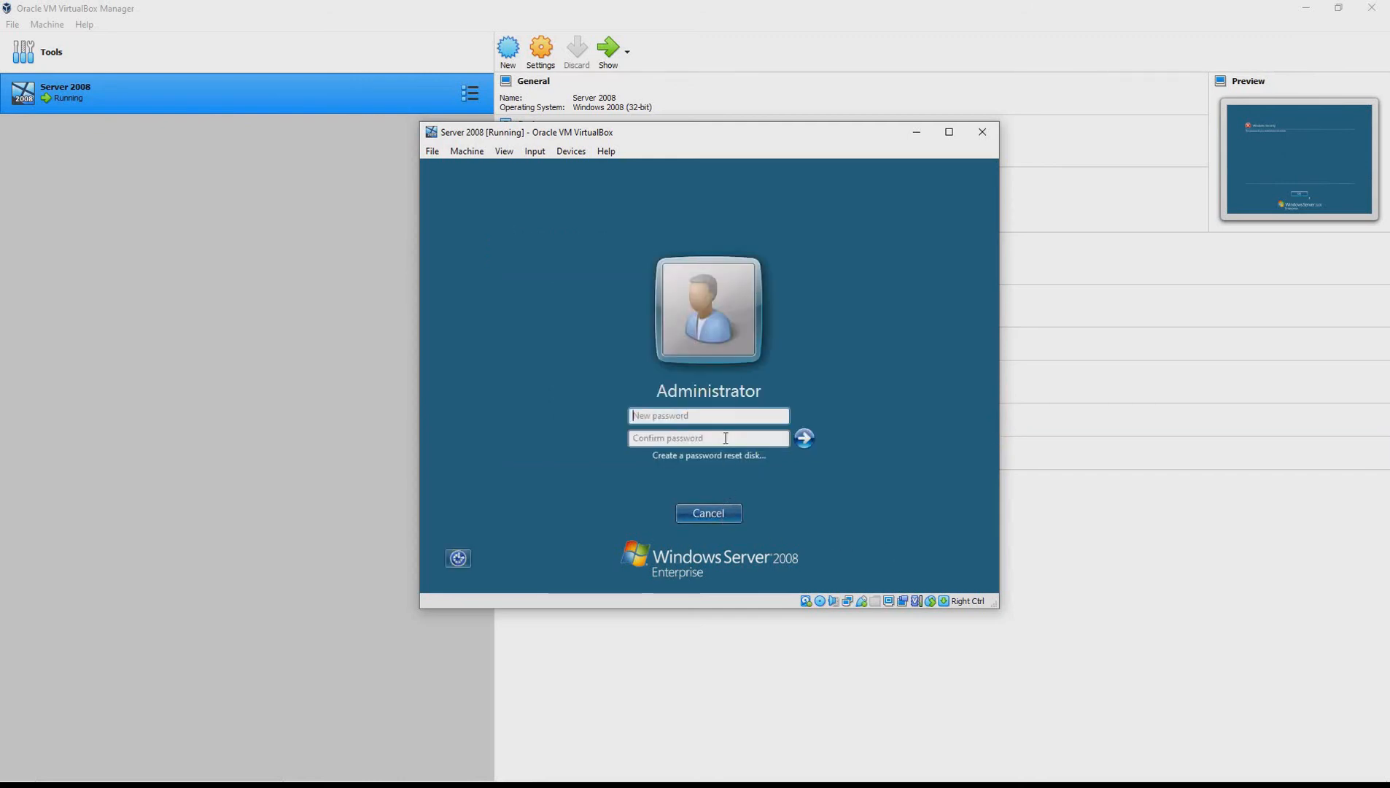
Enter the new Administrator password again in both password fields, submit the change and continue to the desktop
text(••••••••••••••)
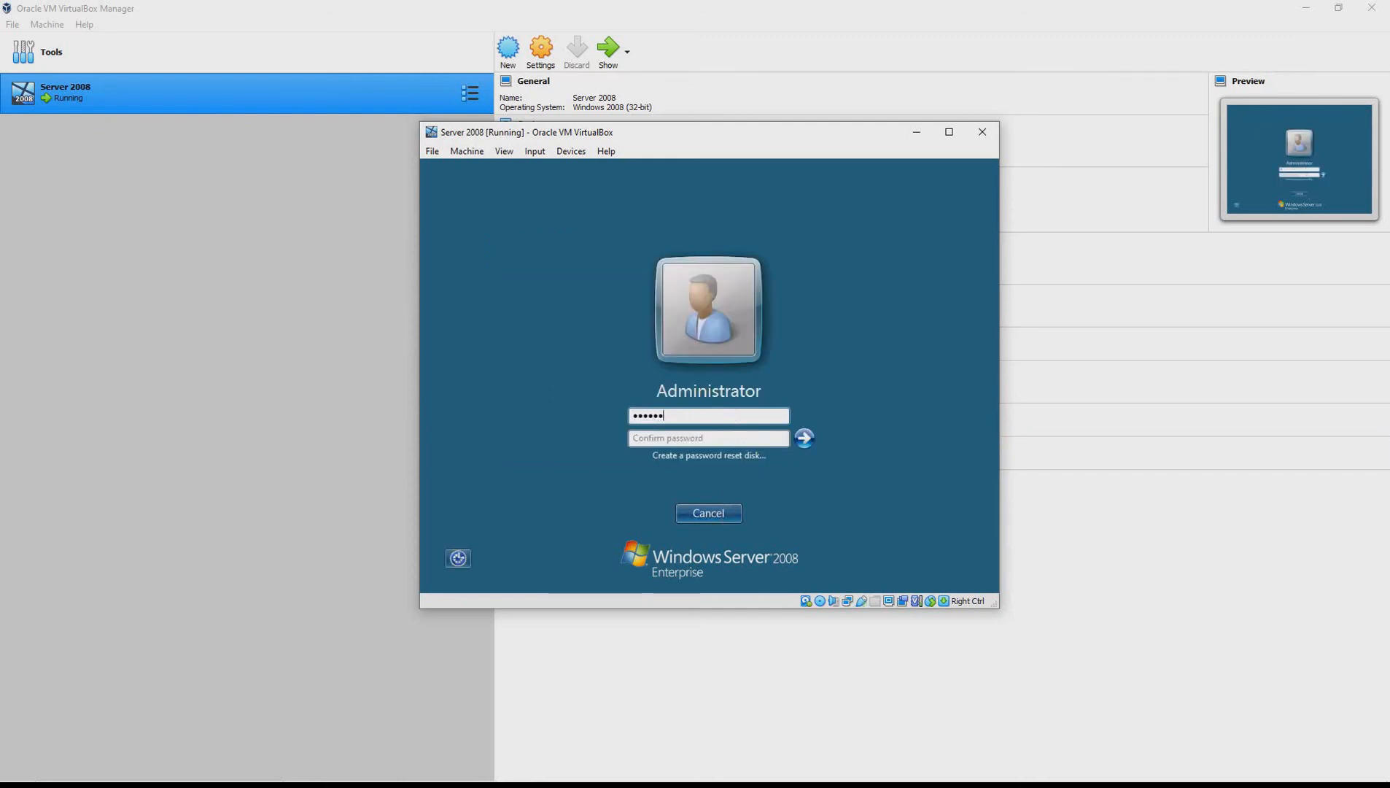
key(Tab)
text(••••••••••••••)
key(Return)
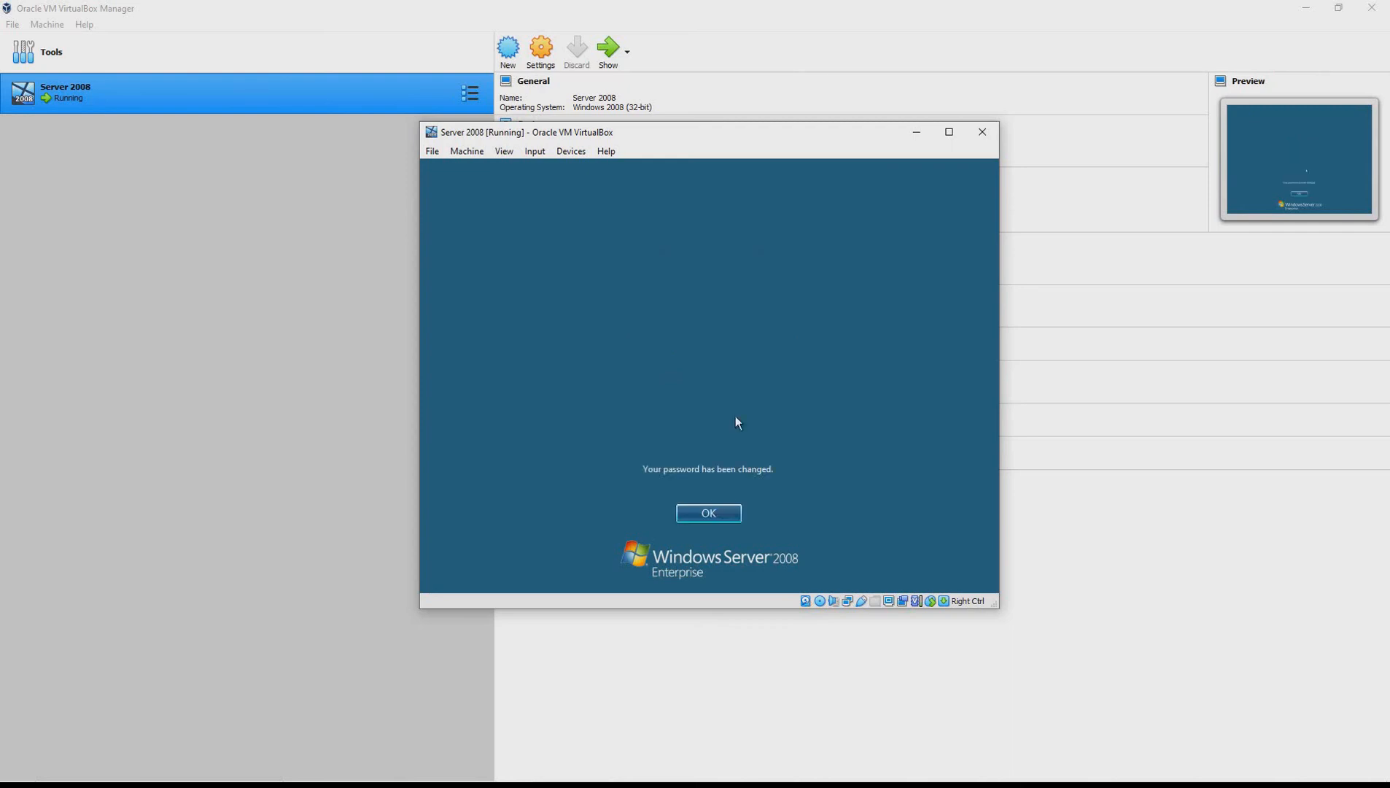
click(733, 519)
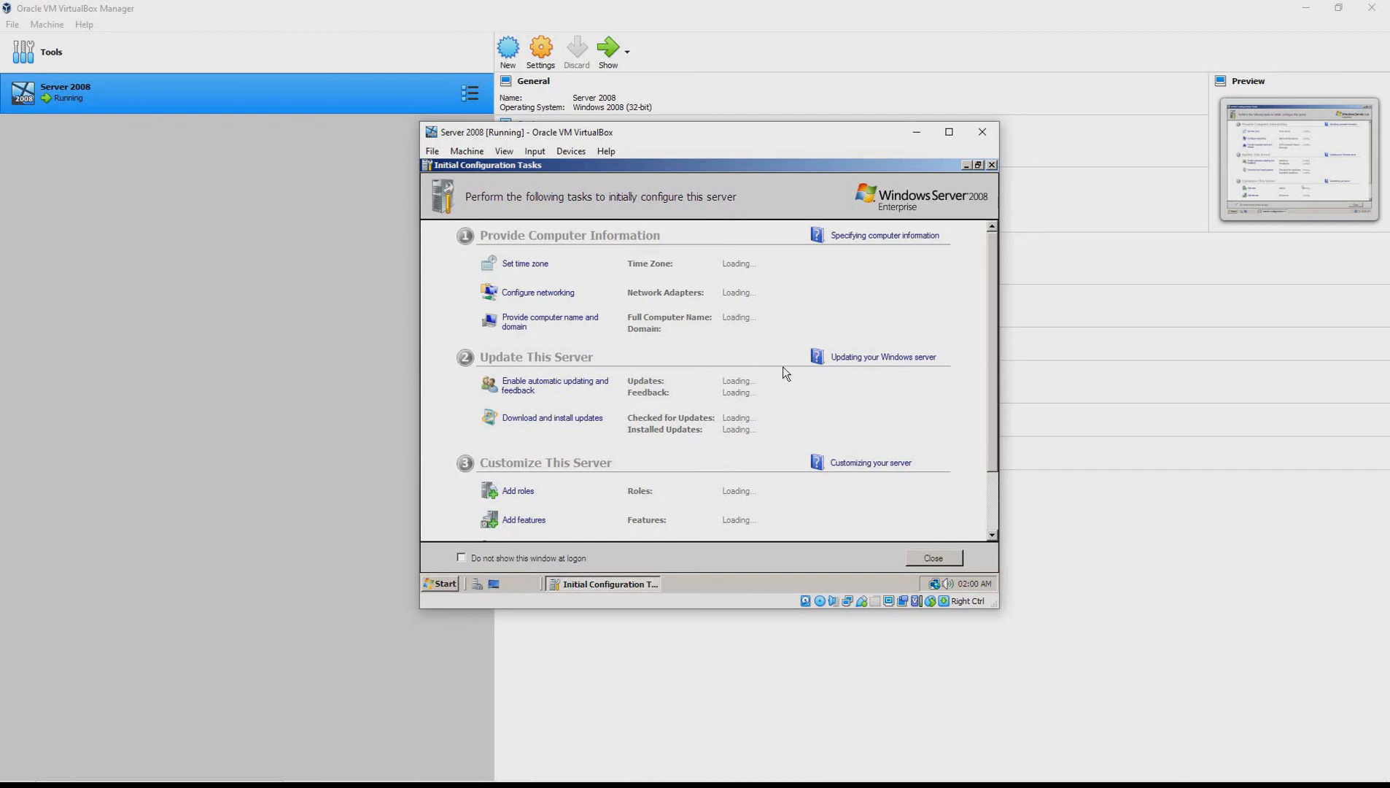
Enlarge the Server 2008 virtual machine window in both width and height
drag(997, 607, 1102, 700)
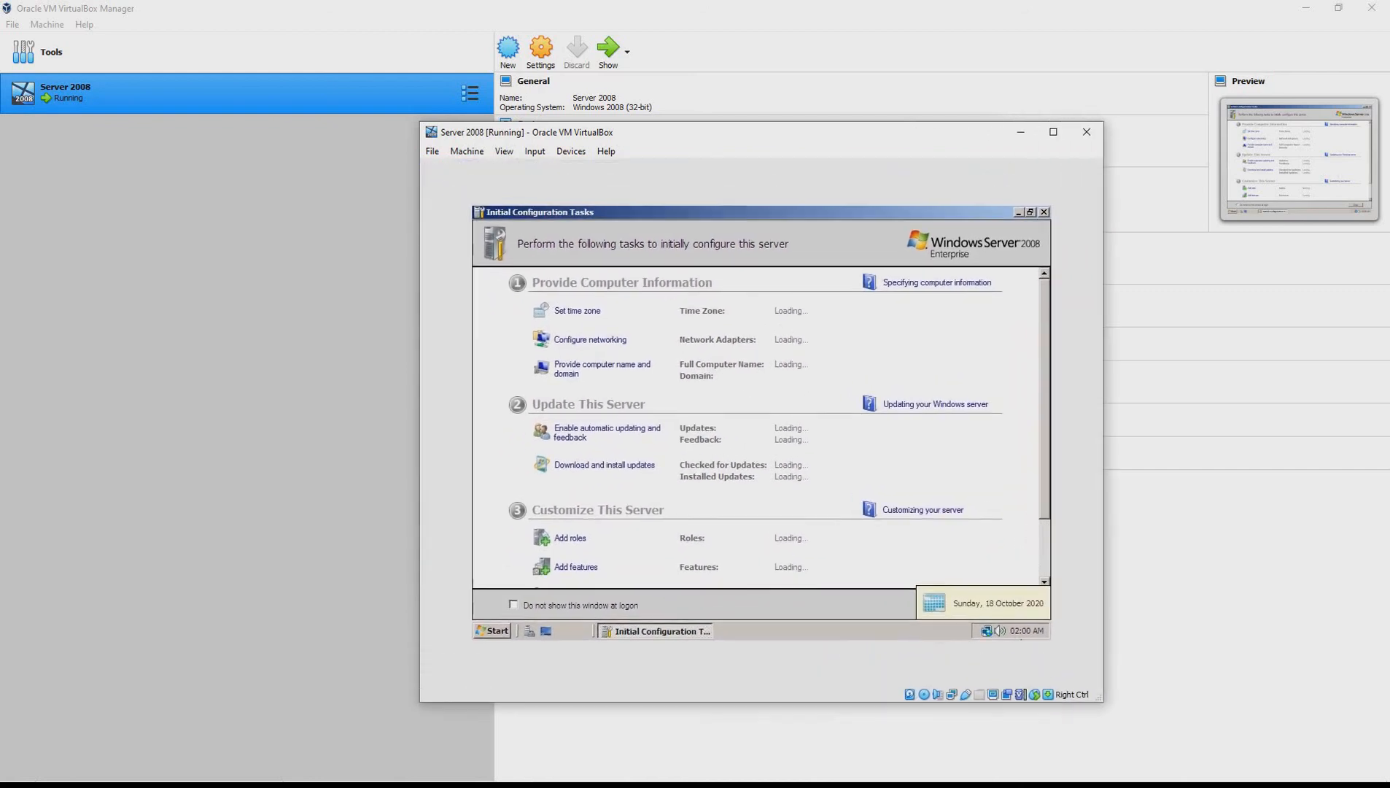